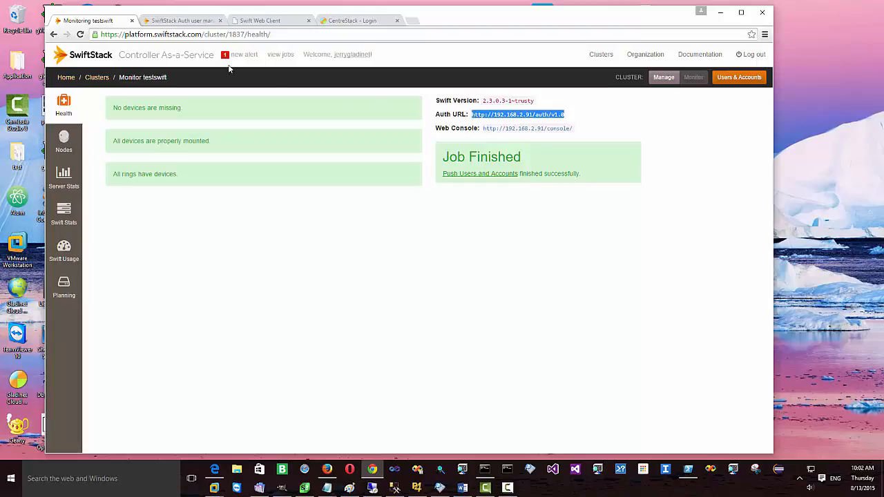
Step: Select tenant18 in SwiftStack Auth user management and view it in the Swift Web Client
{"action": "left_click", "coordinate": [193, 22]}
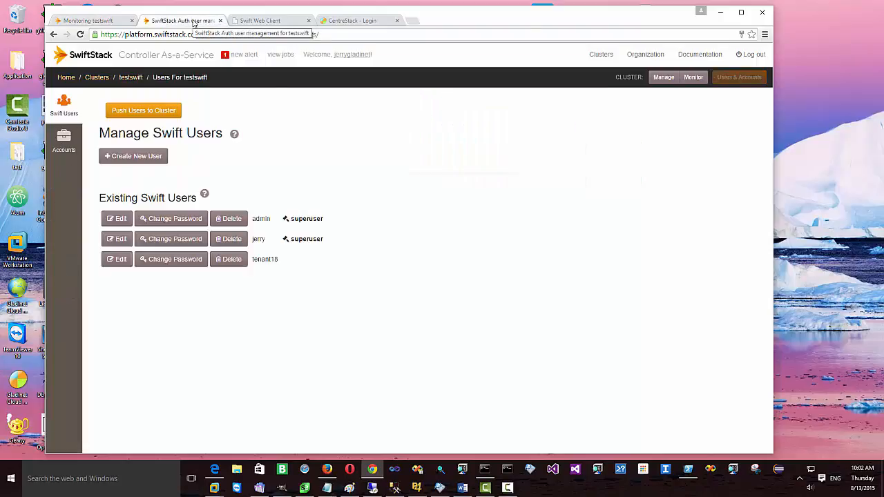
{"action": "double_click", "coordinate": [274, 261]}
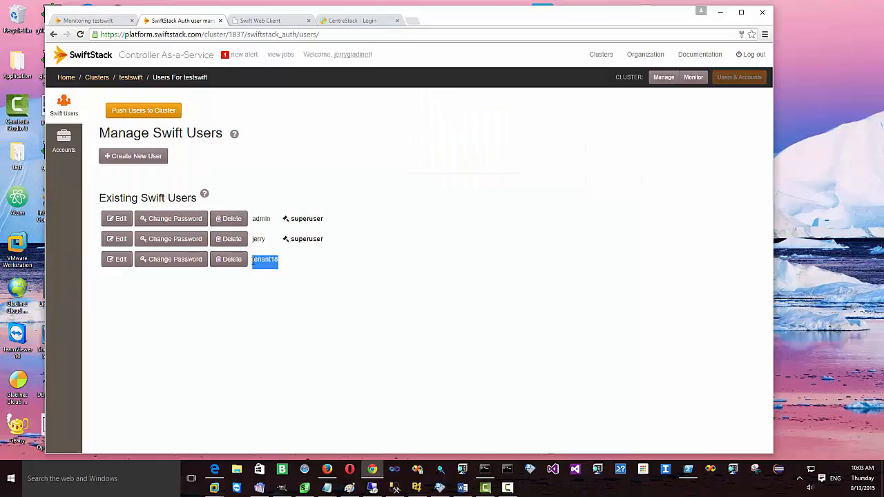
{"action": "left_click", "coordinate": [263, 21]}
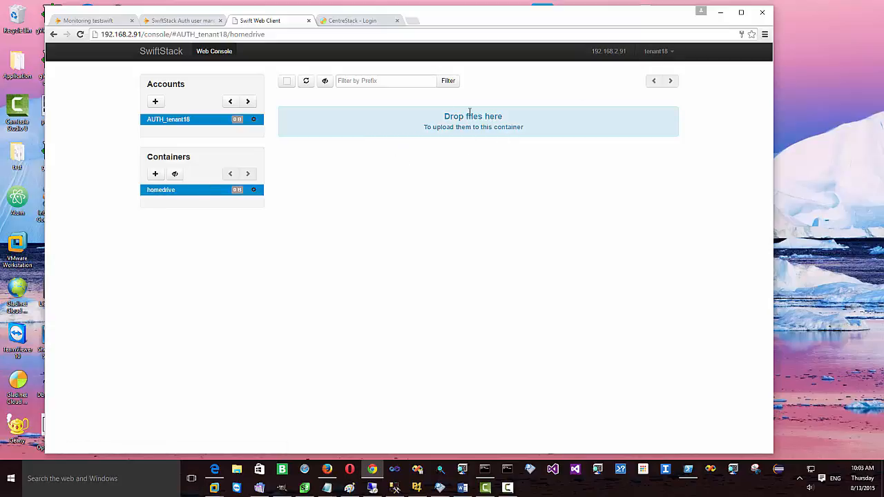
Step: Sign in to CentreStack with the saved administrator login and open Tenants Manager
{"action": "left_click", "coordinate": [362, 24]}
{"action": "left_click", "coordinate": [480, 219]}
{"action": "left_click", "coordinate": [479, 235]}
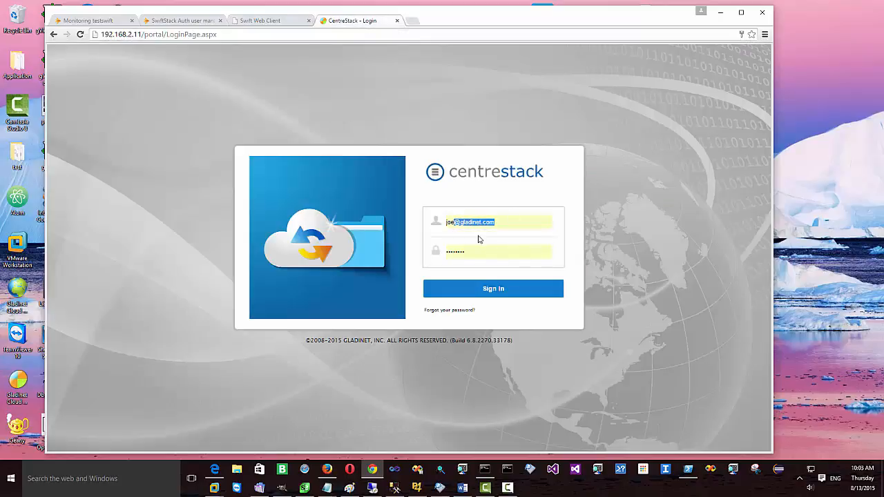
{"action": "left_click", "coordinate": [490, 290]}
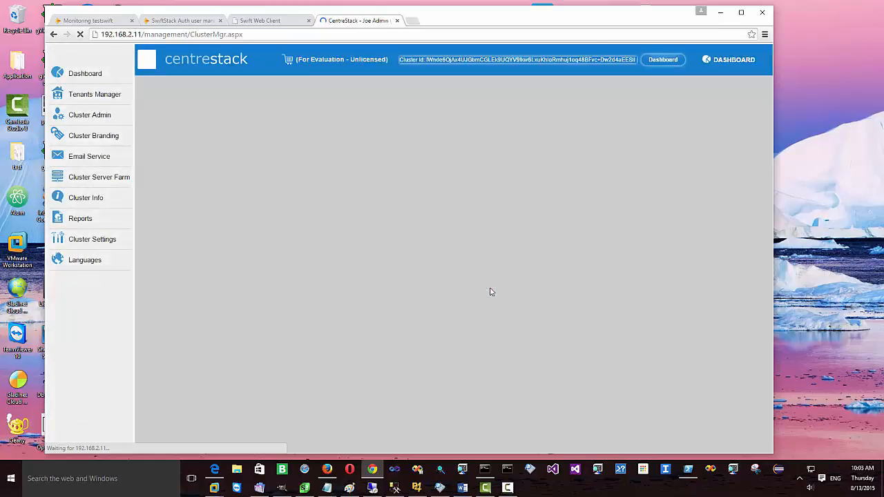
{"action": "left_click", "coordinate": [97, 96]}
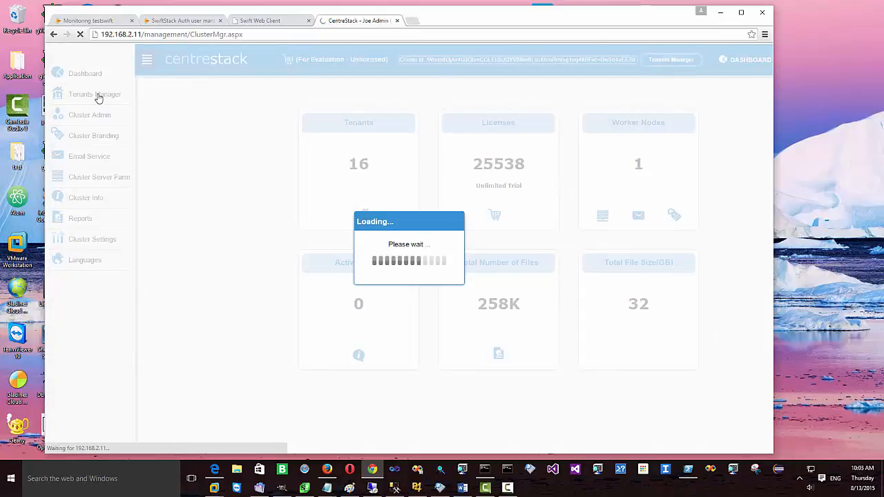
{"action": "left_click_drag", "start_coordinate": [773, 149], "coordinate": [880, 148]}
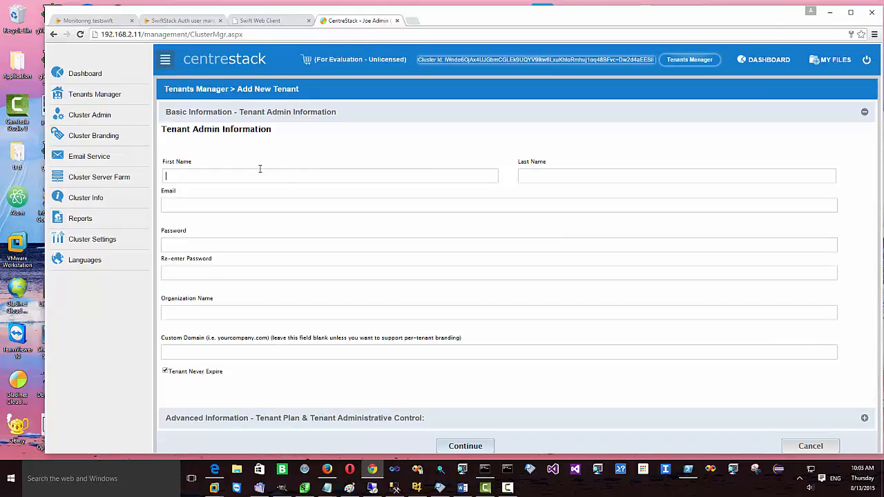
Step: Enter the tenant's name, e-mail, password and organization ACME 18, set User Plan 30, and continue
{"action": "left_click", "coordinate": [260, 171]}
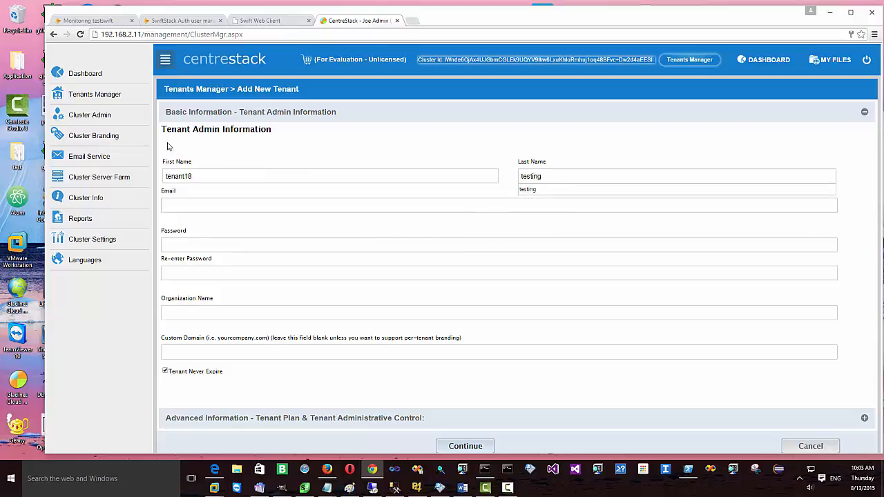
{"action": "left_click", "coordinate": [194, 208]}
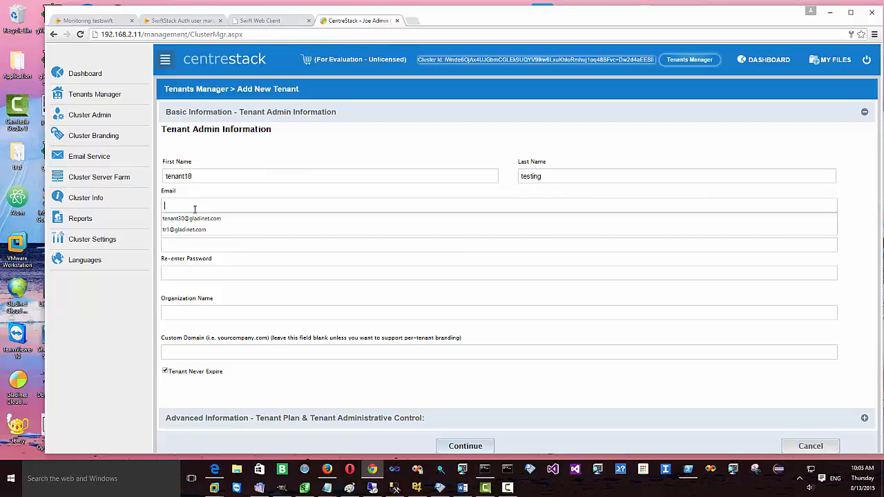
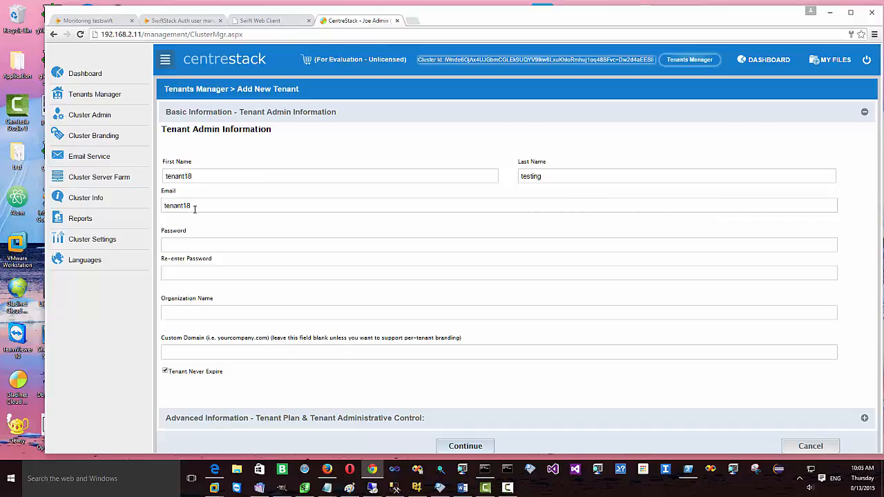
{"action": "type", "text": "ACME 18"}
{"action": "left_click", "coordinate": [863, 418]}
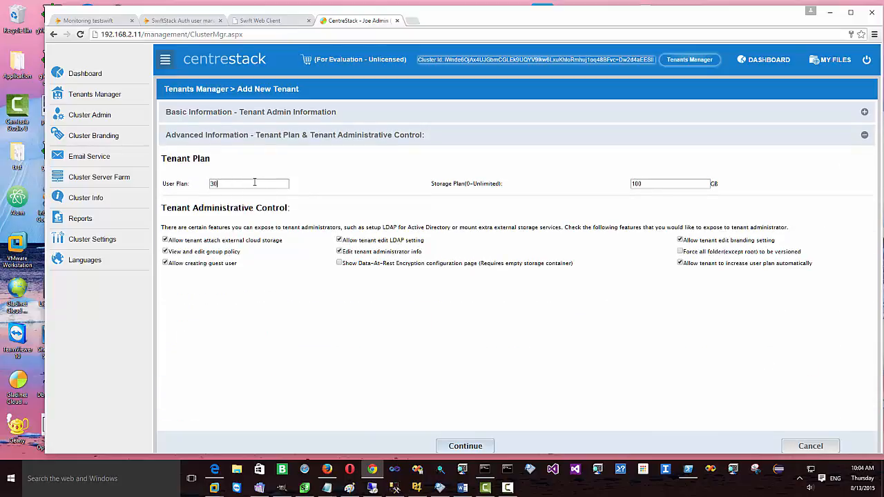
{"action": "left_click", "coordinate": [254, 182]}
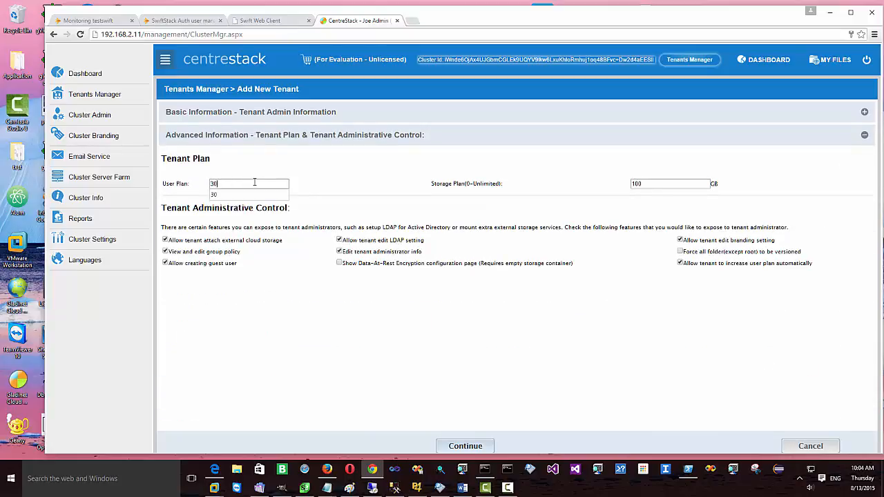
{"action": "left_click", "coordinate": [465, 446]}
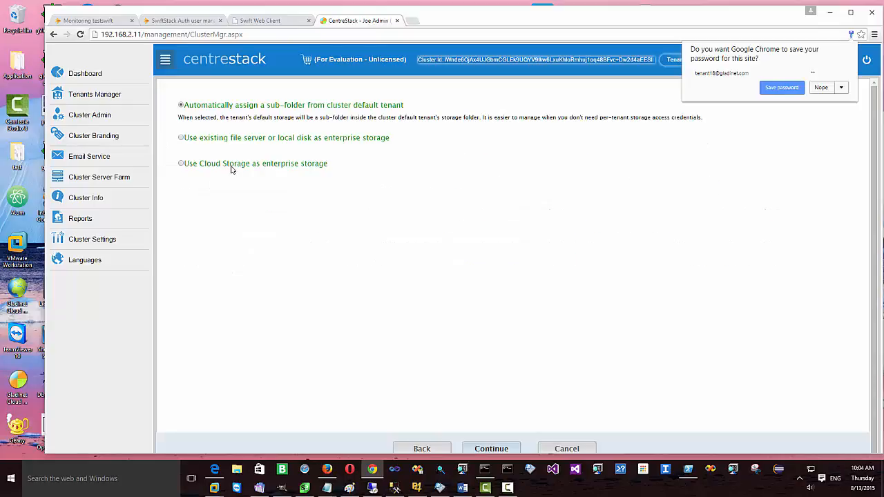
Step: Choose Use Cloud Storage with Open Stack as the tenant's storage provider
{"action": "left_click", "coordinate": [231, 167]}
{"action": "left_click", "coordinate": [290, 177]}
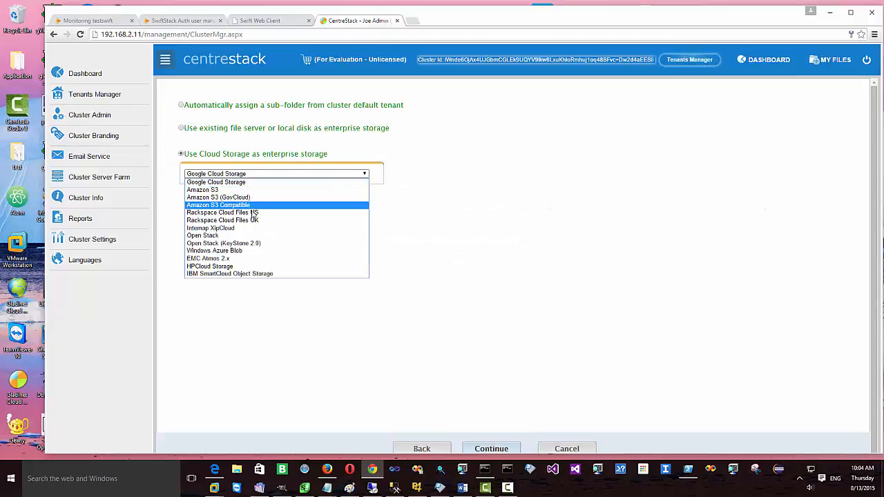
{"action": "left_click", "coordinate": [243, 236]}
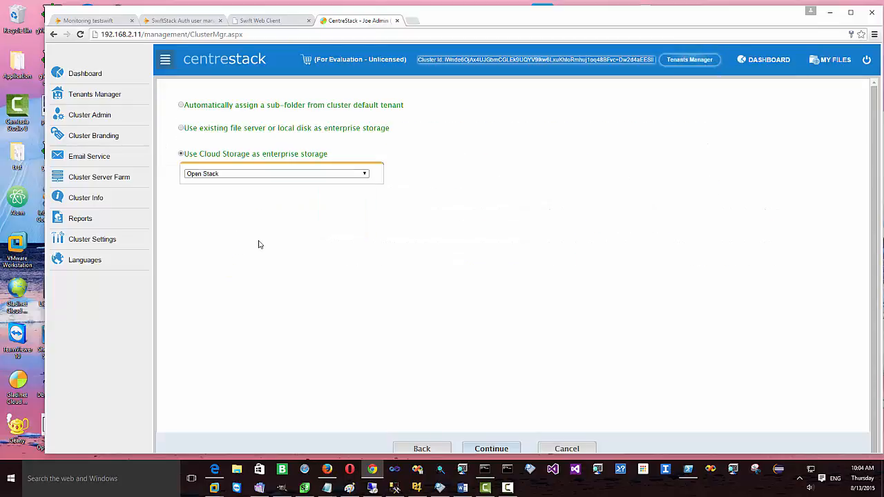
{"action": "left_click", "coordinate": [487, 449]}
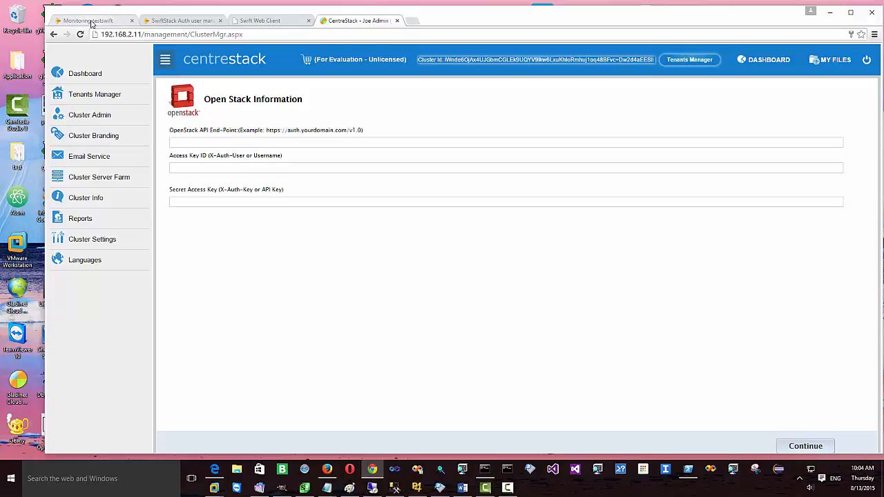
{"action": "left_click", "coordinate": [112, 22]}
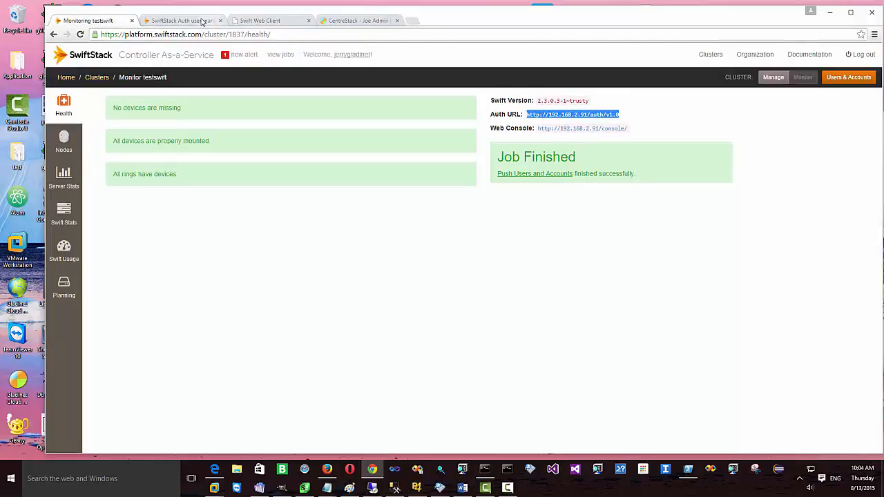
{"action": "left_click", "coordinate": [257, 20]}
{"action": "left_click", "coordinate": [354, 22]}
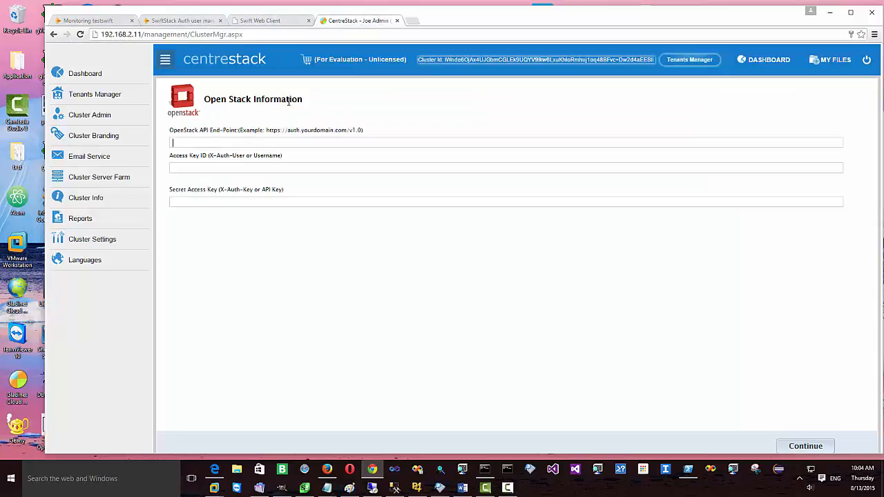
{"action": "key", "text": "ctrl+v"}
{"action": "left_click", "coordinate": [203, 170]}
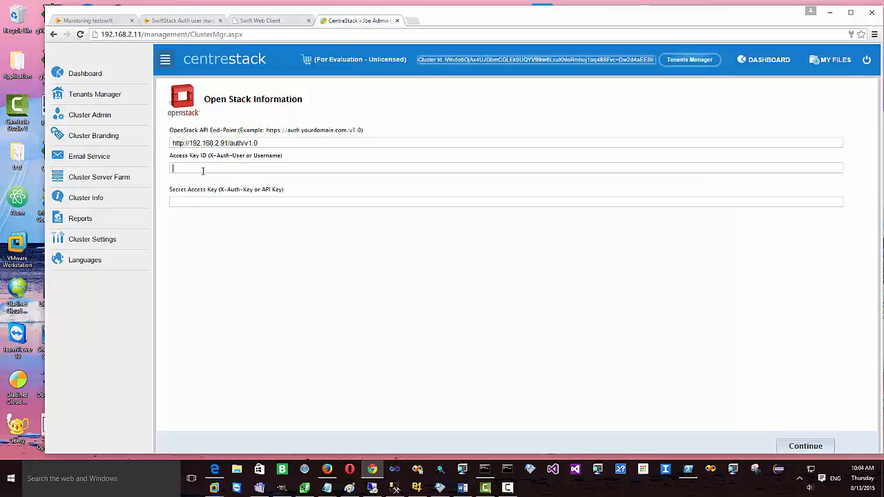
{"action": "type", "text": "tenant18"}
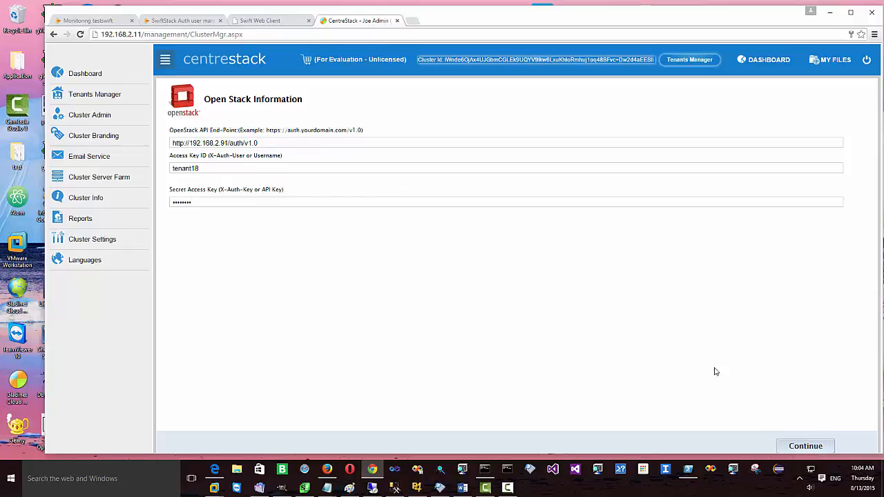
{"action": "left_click", "coordinate": [804, 446]}
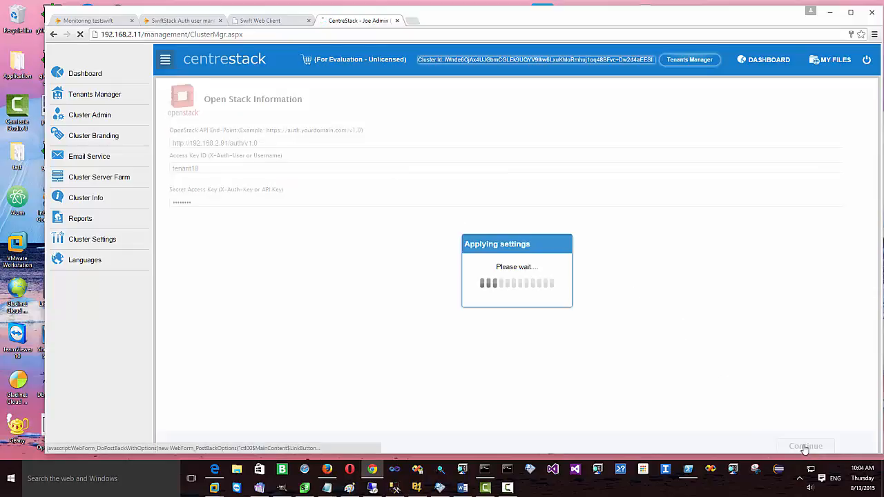
Step: Select the homedrive container, allow Active Directory credentials, and finish the new tenant
{"action": "left_click", "coordinate": [241, 143]}
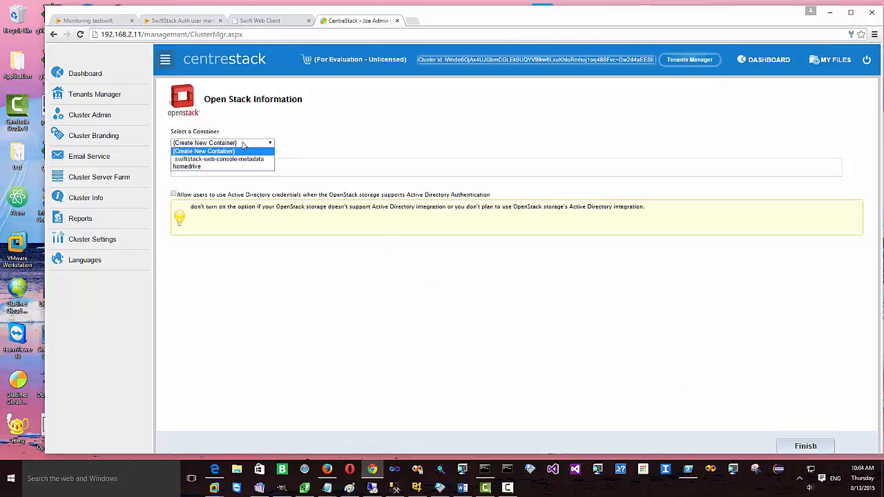
{"action": "left_click", "coordinate": [199, 170]}
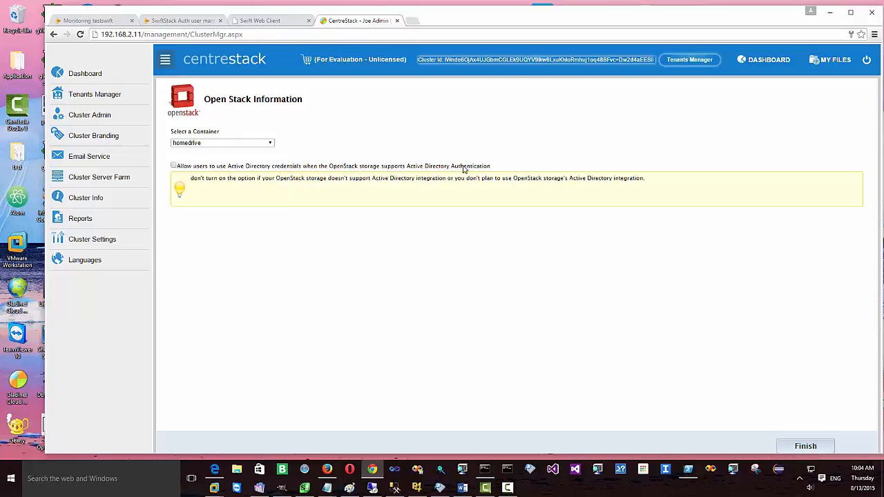
{"action": "left_click", "coordinate": [173, 165]}
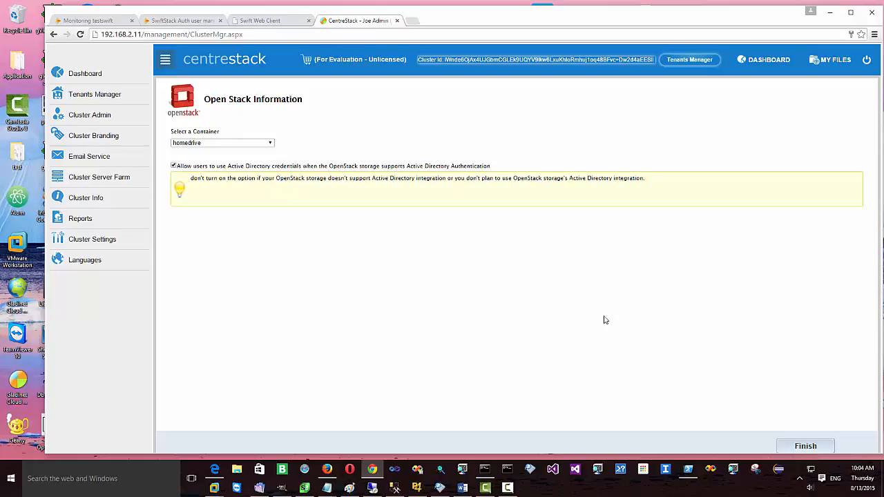
{"action": "left_click", "coordinate": [813, 449]}
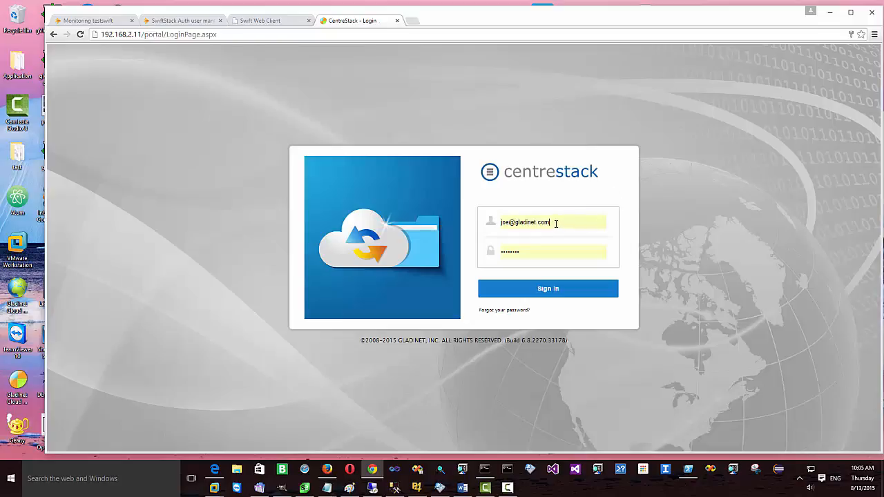
Step: Sign in with the new tenant's e-mail and password, then skip the welcome tour
{"action": "triple_click", "coordinate": [556, 224]}
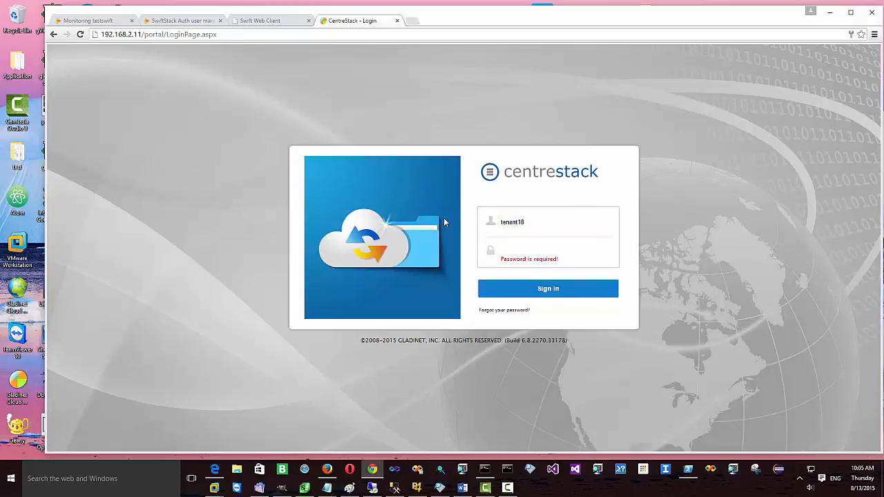
{"action": "key", "text": "Tab"}
{"action": "type", "text": "••"}
{"action": "left_click", "coordinate": [556, 292]}
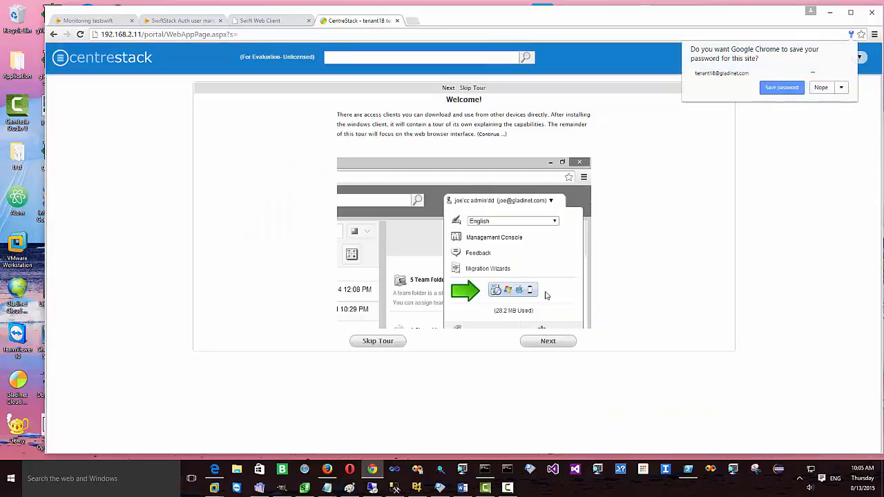
{"action": "left_click", "coordinate": [382, 342]}
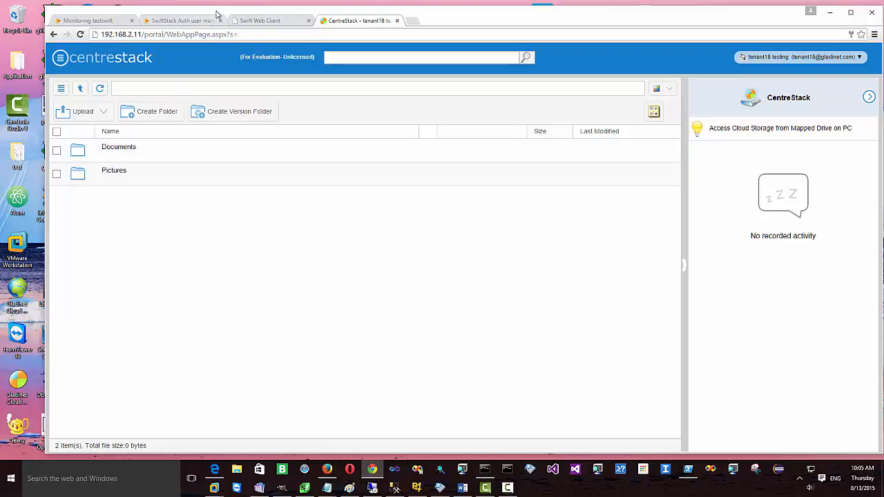
Step: Snap File Explorer to the left half and the CentreStack browser to the right
{"action": "left_click_drag", "start_coordinate": [216, 14], "coordinate": [305, 14]}
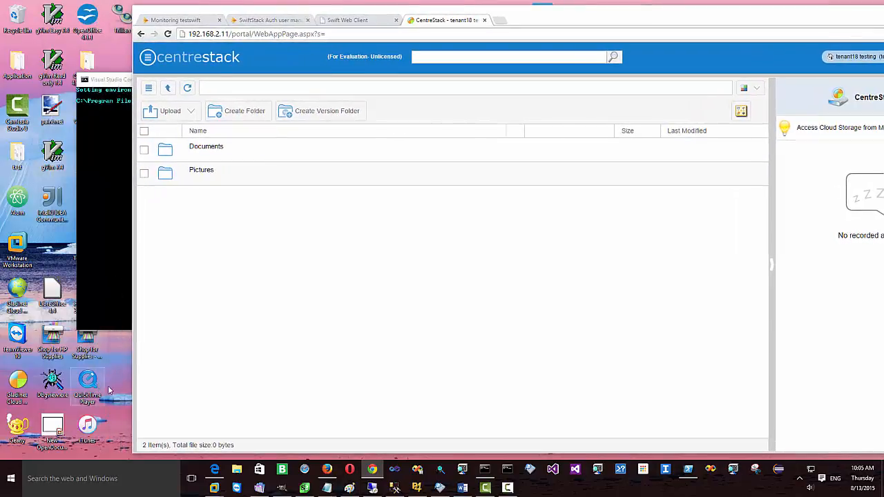
{"action": "left_click", "coordinate": [236, 469]}
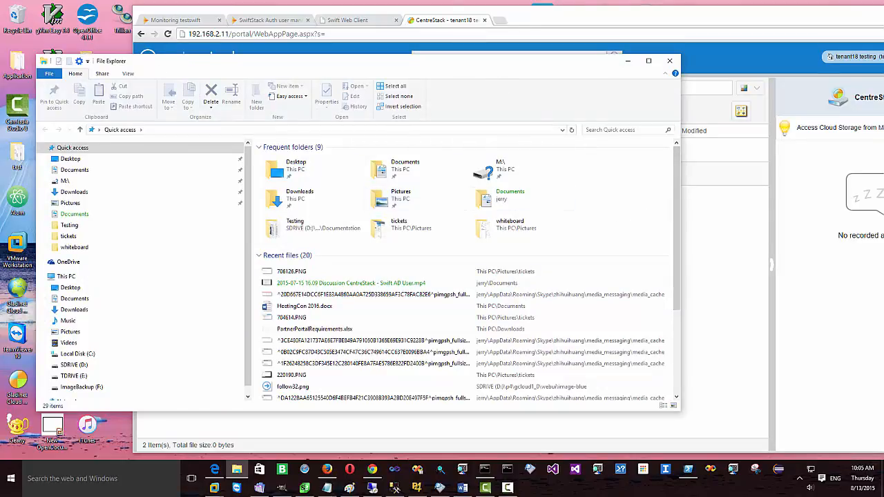
{"action": "left_click_drag", "start_coordinate": [416, 67], "coordinate": [2, 62]}
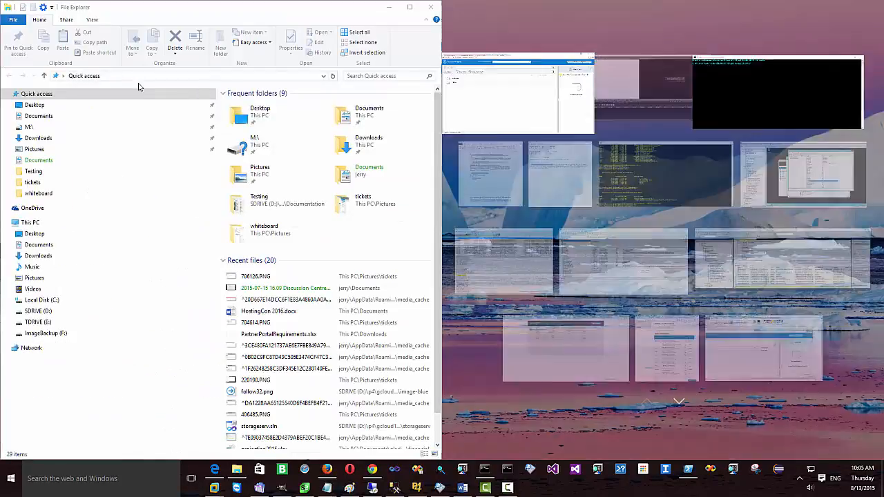
{"action": "left_click", "coordinate": [550, 97]}
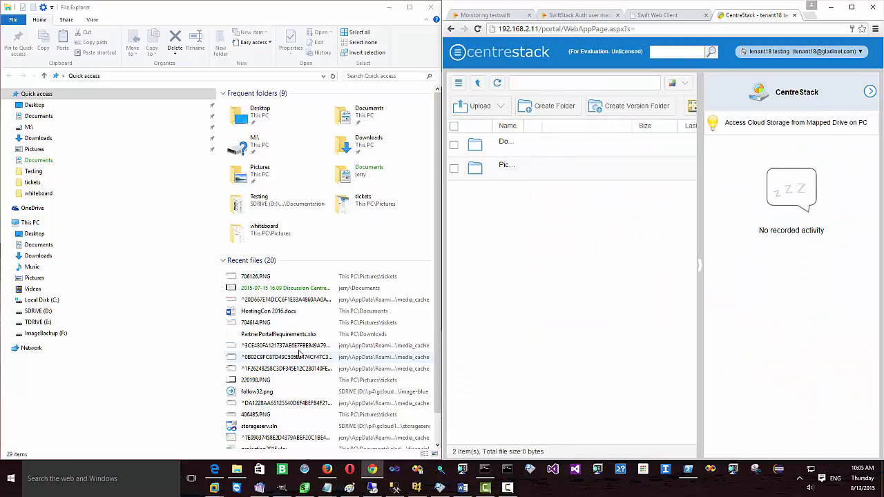
Step: Drag 704614.PNG from Recent files into the CentreStack file list, then widen the browser
{"action": "left_click", "coordinate": [259, 324]}
{"action": "left_click_drag", "start_coordinate": [259, 326], "coordinate": [543, 247]}
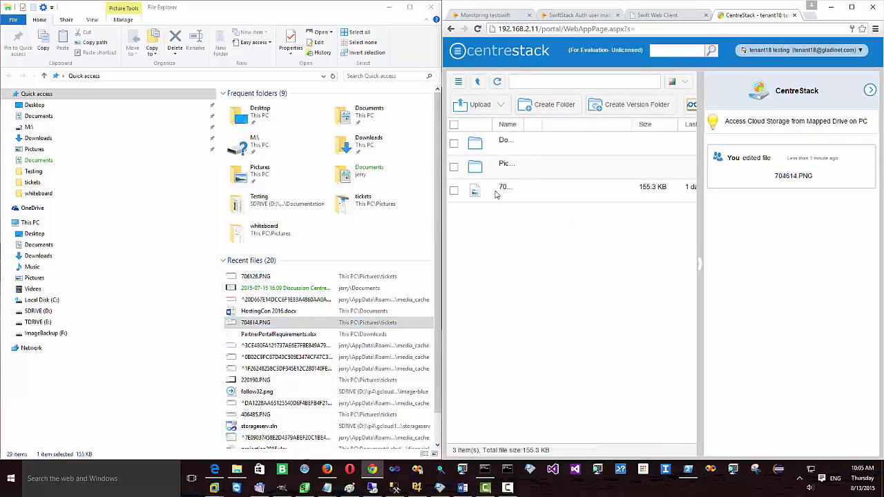
{"action": "left_click", "coordinate": [389, 9]}
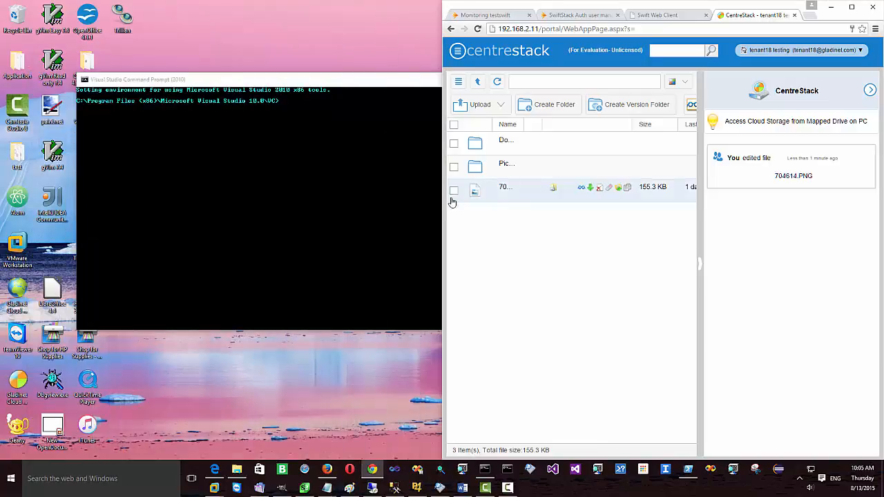
{"action": "left_click_drag", "start_coordinate": [441, 205], "coordinate": [56, 205]}
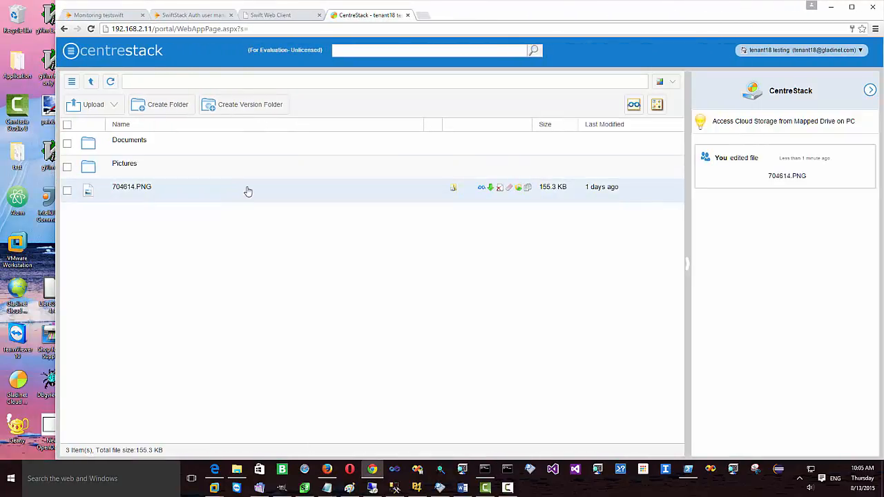
{"action": "left_click", "coordinate": [272, 14]}
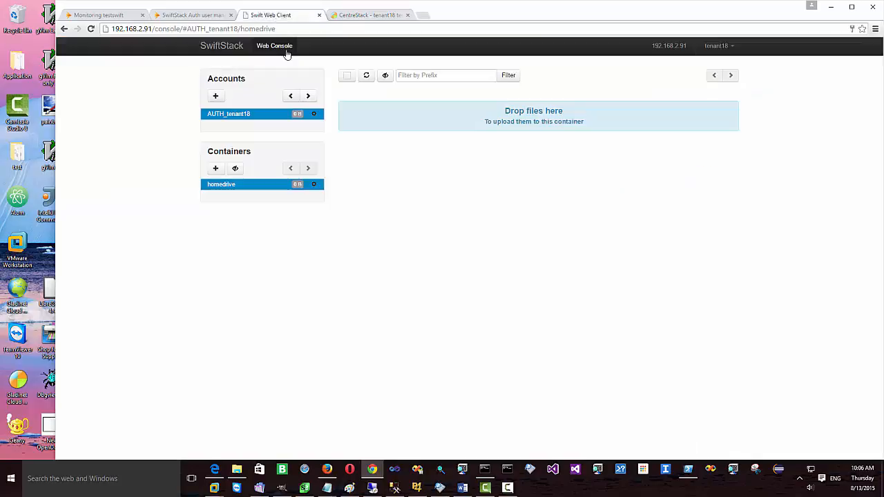
{"action": "left_click", "coordinate": [365, 74]}
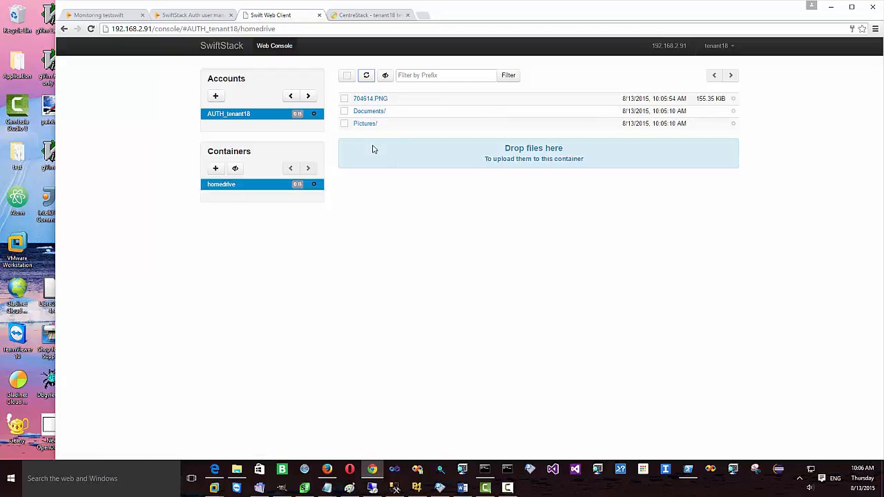
{"action": "left_click", "coordinate": [383, 15]}
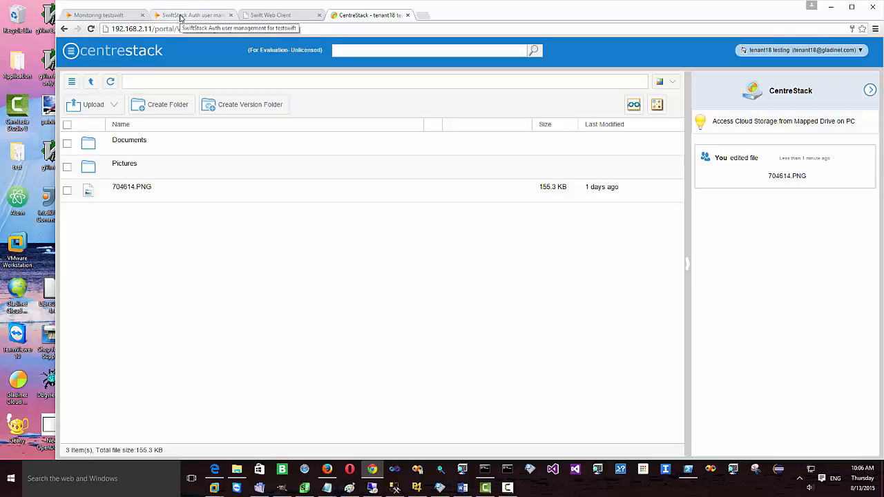
{"action": "left_click", "coordinate": [116, 16]}
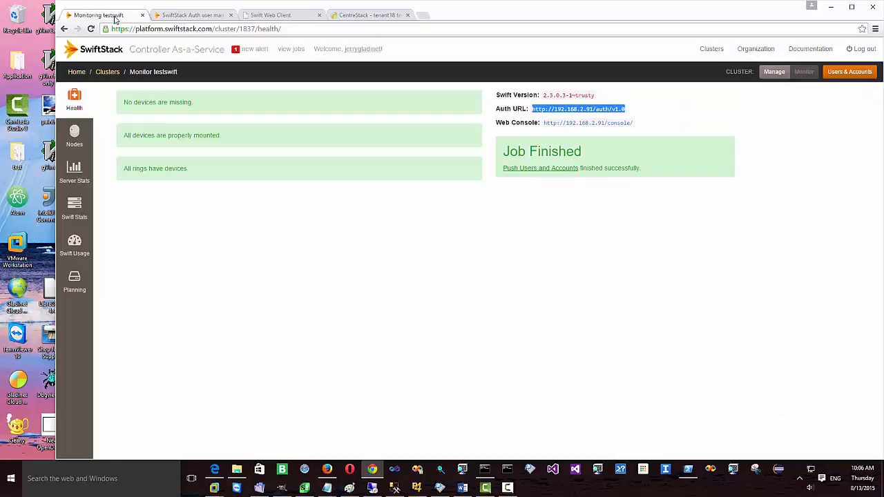
{"action": "left_click", "coordinate": [112, 73]}
{"action": "left_click", "coordinate": [128, 141]}
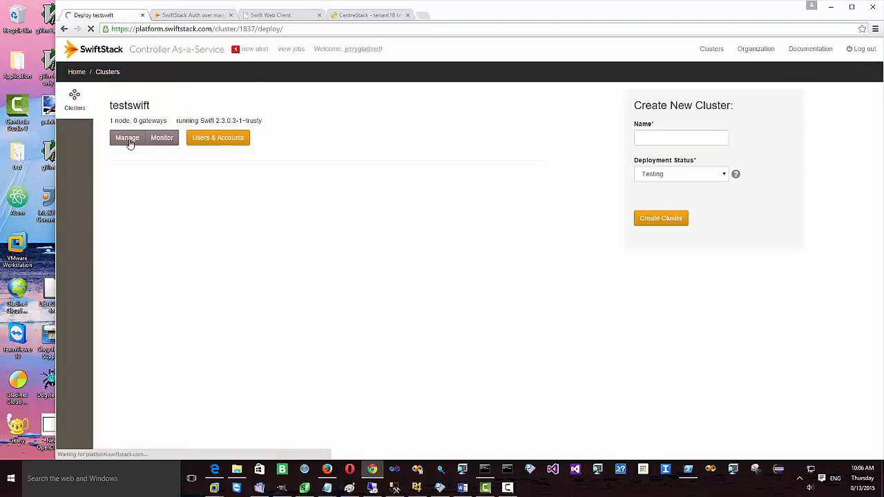
{"action": "left_click", "coordinate": [74, 211]}
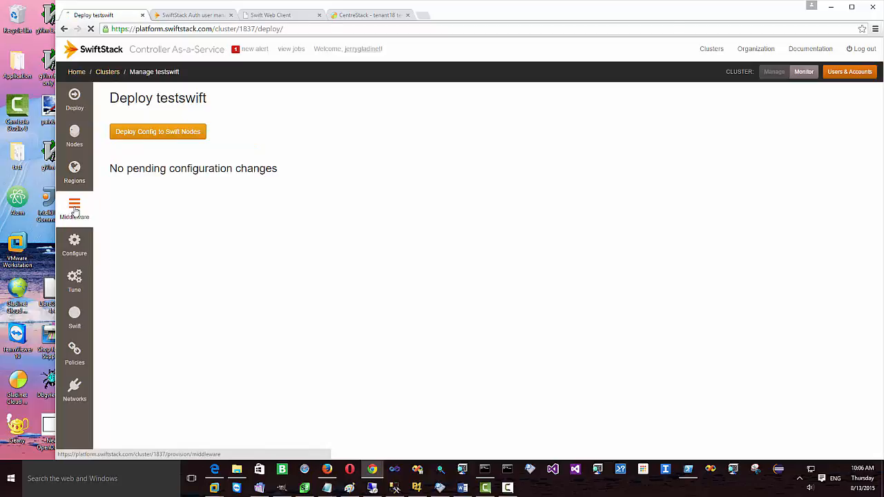
{"action": "left_click", "coordinate": [223, 211]}
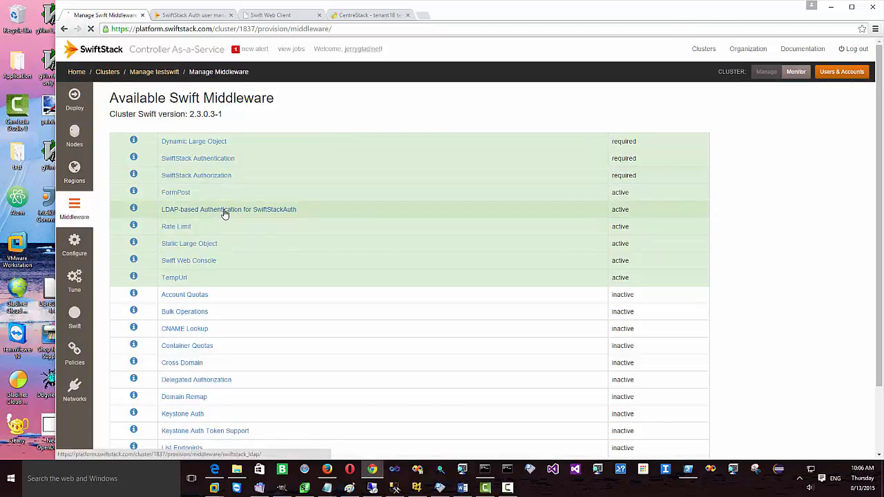
{"action": "scroll", "coordinate": [310, 157], "scroll_direction": "down", "scroll_amount": 3}
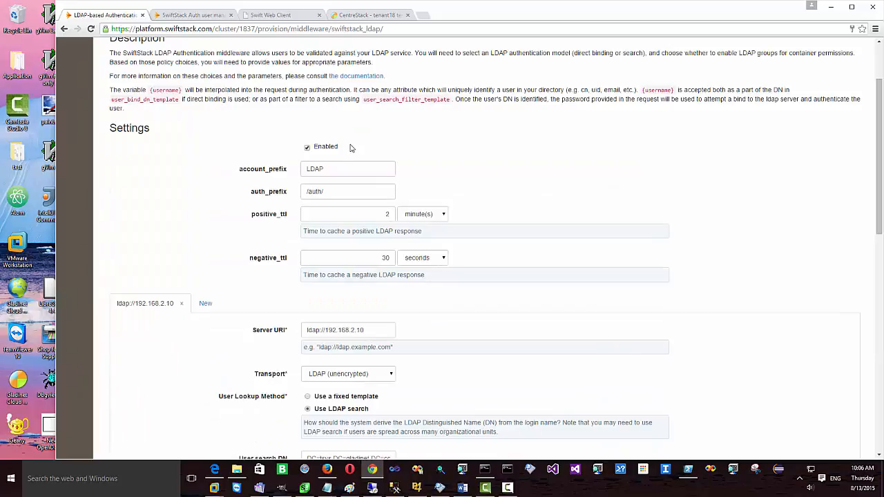
{"action": "scroll", "coordinate": [351, 148], "scroll_direction": "down", "scroll_amount": 1}
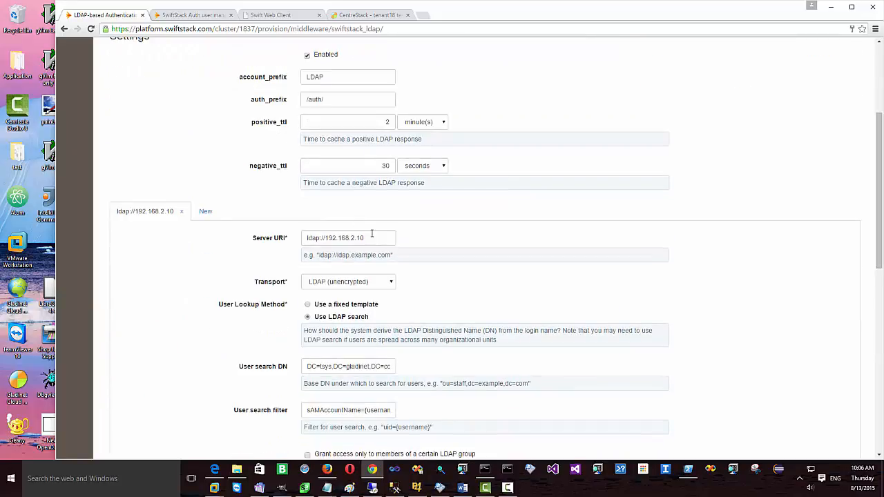
{"action": "left_click_drag", "start_coordinate": [368, 237], "coordinate": [283, 245]}
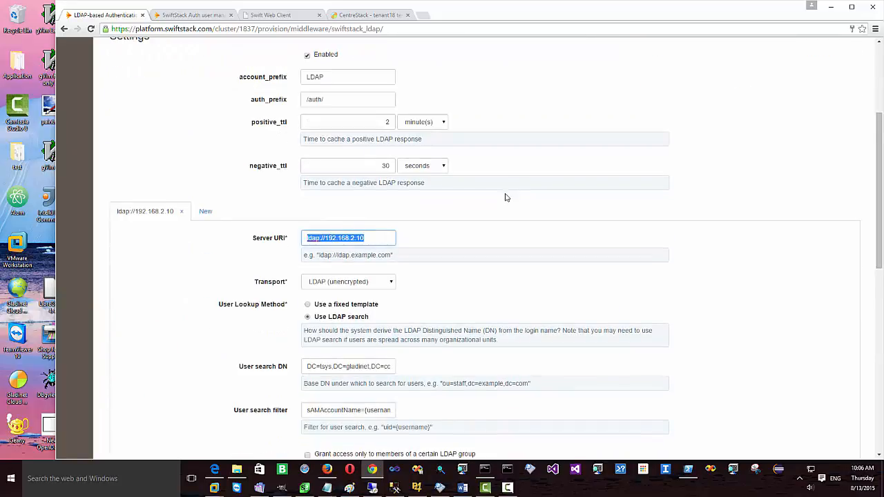
{"action": "scroll", "coordinate": [483, 196], "scroll_direction": "down", "scroll_amount": 1}
{"action": "scroll", "coordinate": [381, 225], "scroll_direction": "down", "scroll_amount": 1}
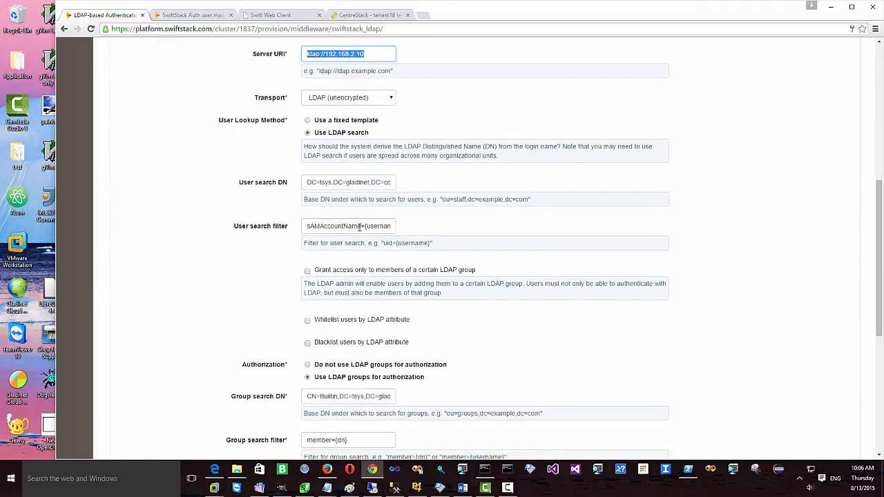
{"action": "left_click_drag", "start_coordinate": [360, 226], "coordinate": [311, 227]}
{"action": "left_click", "coordinate": [553, 182]}
{"action": "scroll", "coordinate": [553, 182], "scroll_direction": "down", "scroll_amount": 1}
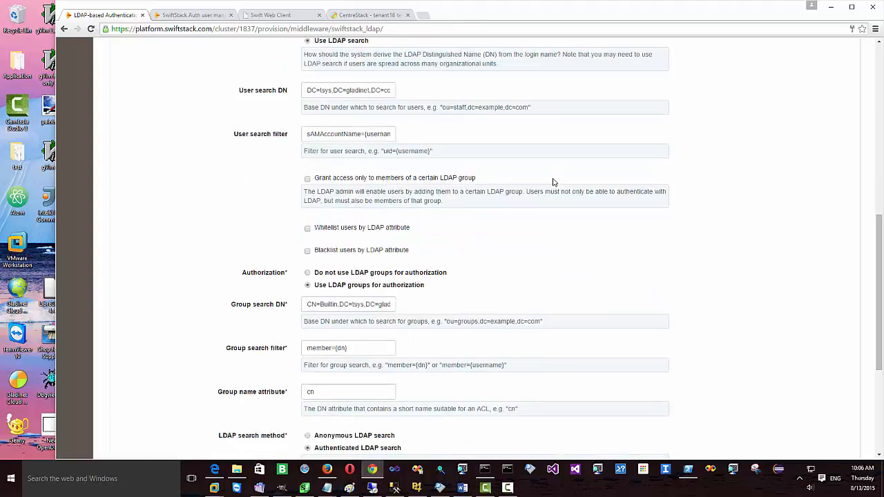
{"action": "scroll", "coordinate": [553, 183], "scroll_direction": "down", "scroll_amount": 2}
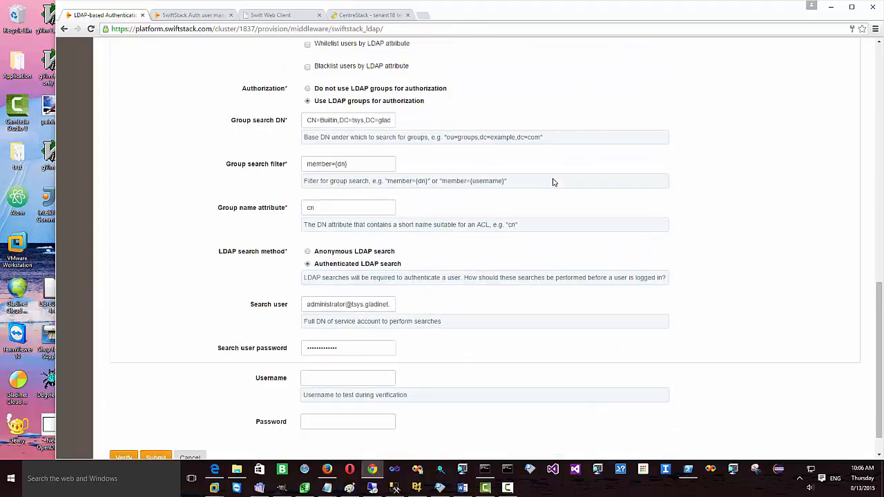
{"action": "scroll", "coordinate": [552, 182], "scroll_direction": "up", "scroll_amount": 5}
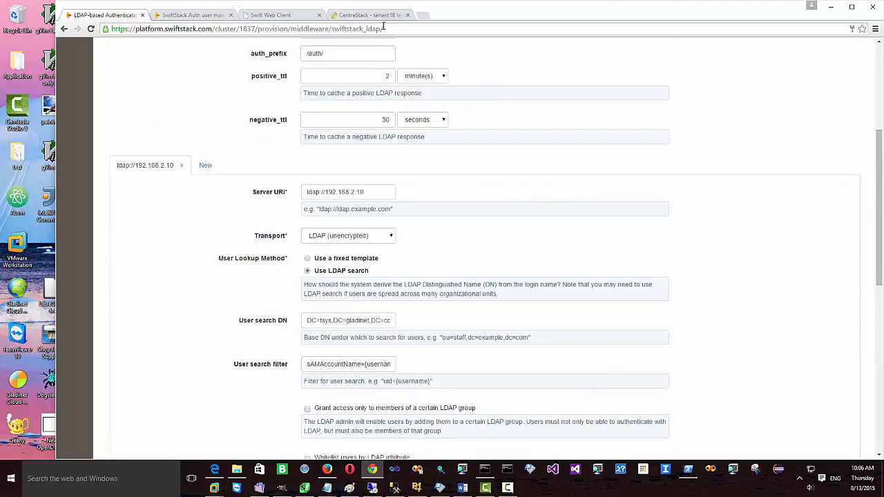
{"action": "left_click", "coordinate": [366, 15]}
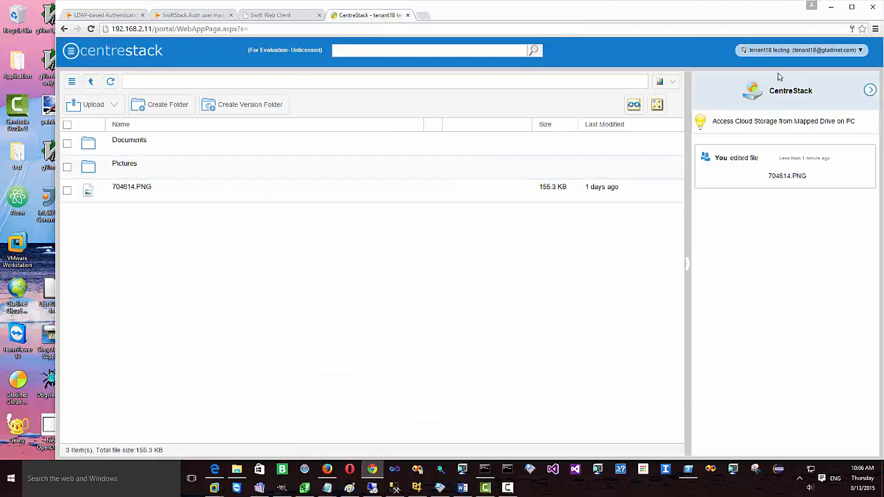
Step: Open Advanced > Active Directory Settings in the management console and enable integration
{"action": "left_click", "coordinate": [801, 51]}
{"action": "left_click", "coordinate": [794, 89]}
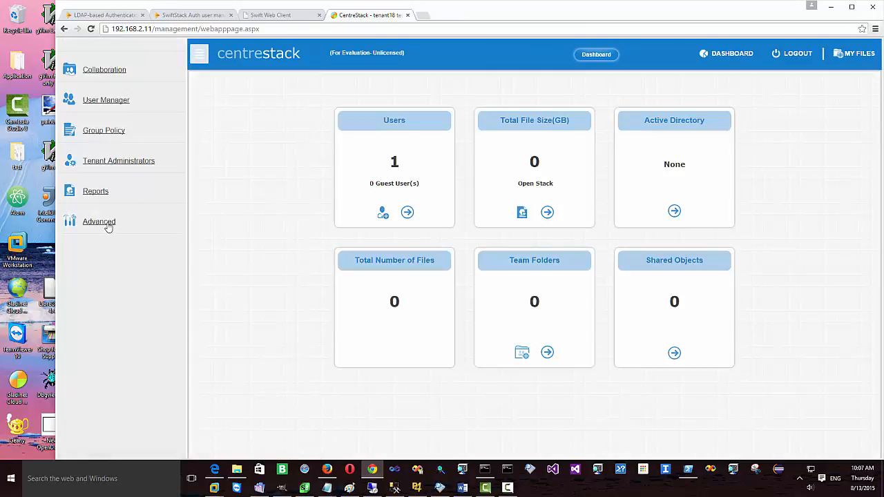
{"action": "left_click", "coordinate": [103, 222]}
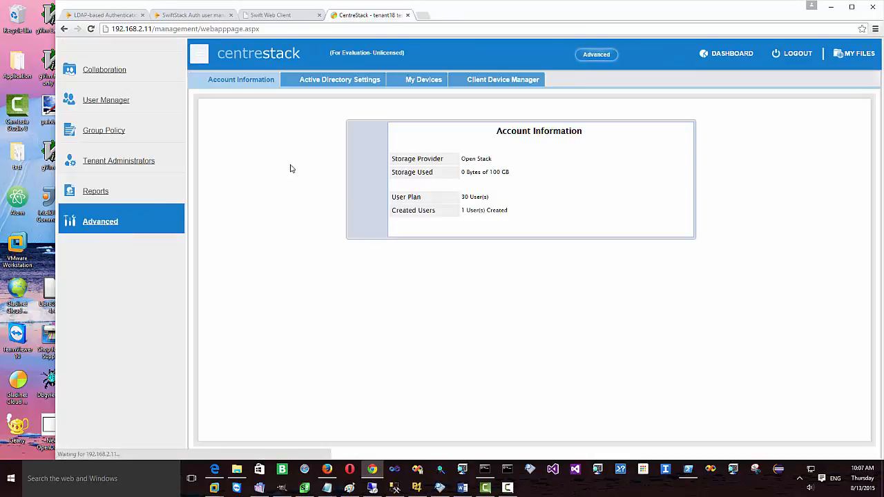
{"action": "left_click", "coordinate": [336, 79]}
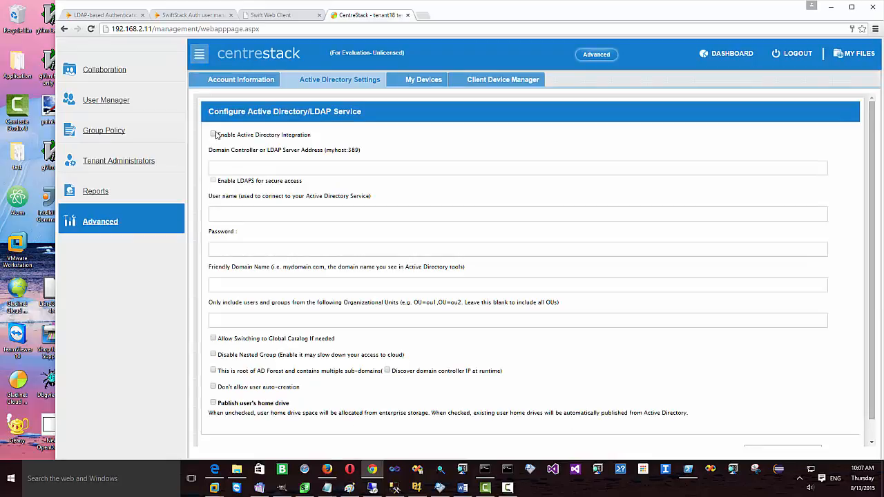
{"action": "left_click", "coordinate": [214, 135]}
Step: Enter server 192.168.2.10, the tsys administrator credentials and domain tsys.gladinet.com, leaving OU blank
{"action": "left_click", "coordinate": [302, 173]}
{"action": "type", "text": "1"}
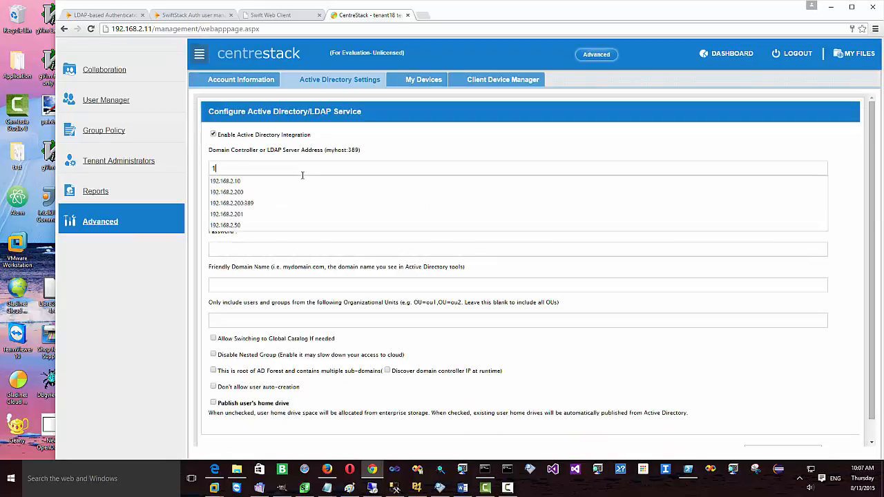
{"action": "type", "text": "92.168.2.10"}
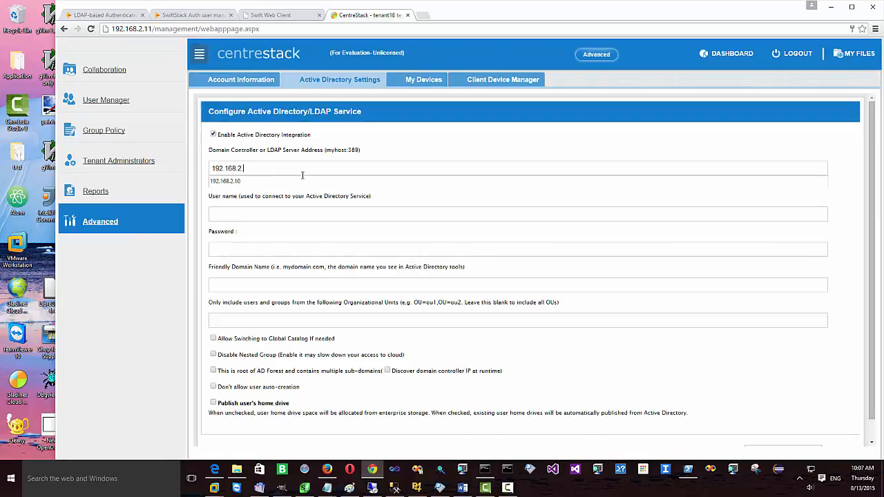
{"action": "left_click", "coordinate": [282, 181]}
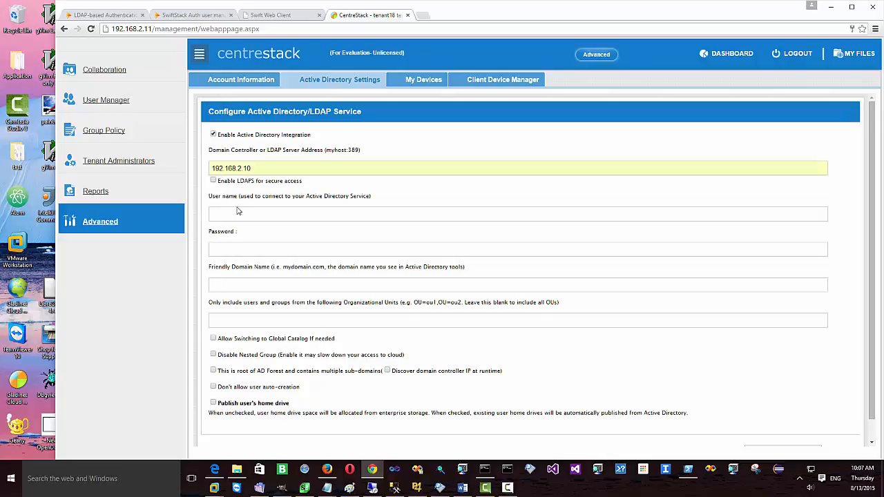
{"action": "left_click", "coordinate": [236, 211]}
{"action": "type", "text": "tsys\\administrator"}
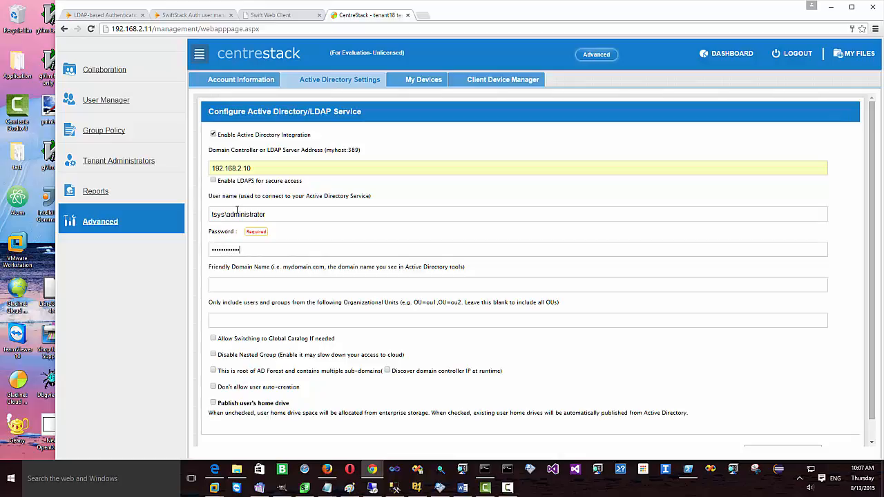
{"action": "type", "text": "•"}
{"action": "left_click", "coordinate": [261, 281]}
{"action": "type", "text": "tsys.gladinet.com"}
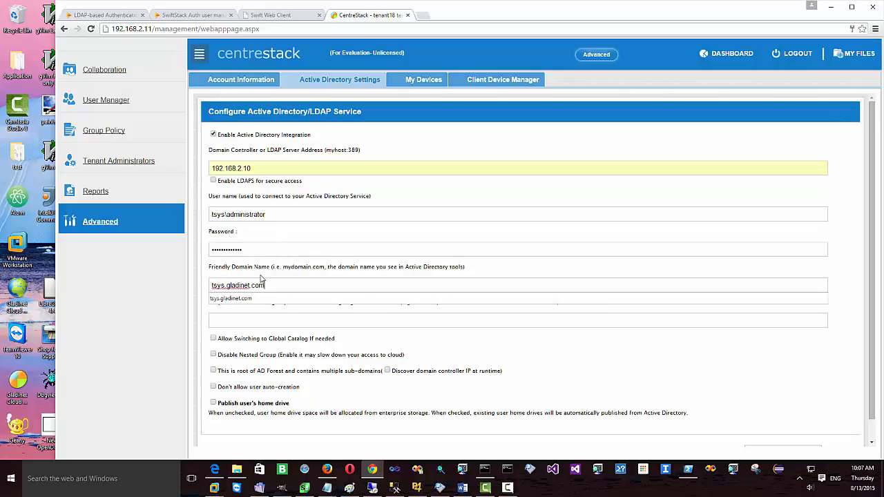
{"action": "left_click", "coordinate": [253, 322]}
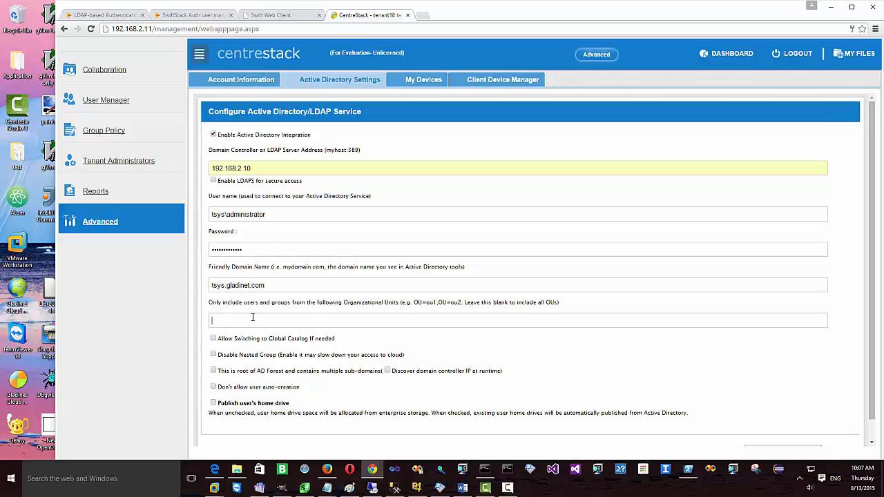
{"action": "scroll", "coordinate": [276, 310], "scroll_direction": "down", "scroll_amount": 1}
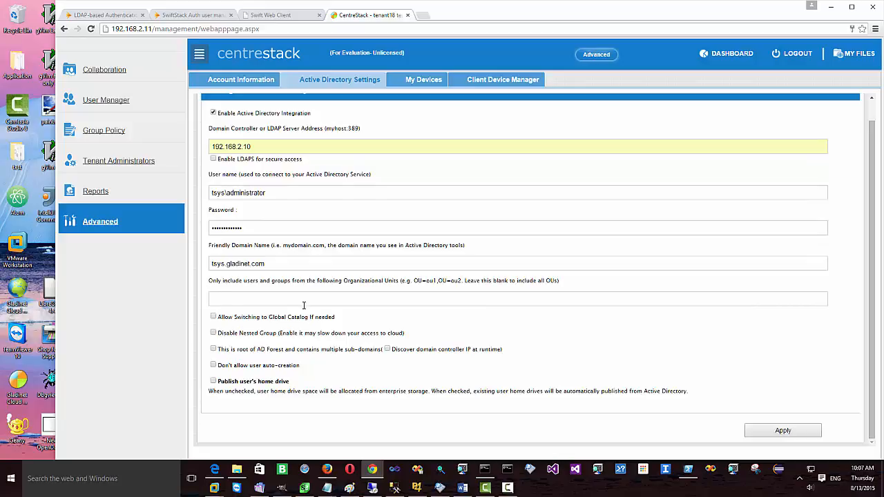
Step: Disallow user auto-creation, apply the Active Directory settings, and bring up VMware Workstation
{"action": "left_click", "coordinate": [215, 367]}
{"action": "left_click", "coordinate": [784, 431]}
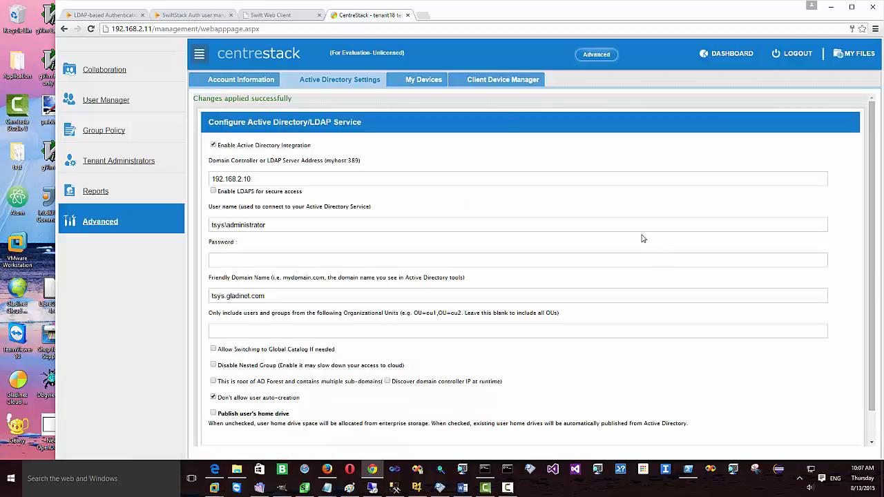
{"action": "left_click_drag", "start_coordinate": [292, 98], "coordinate": [206, 102]}
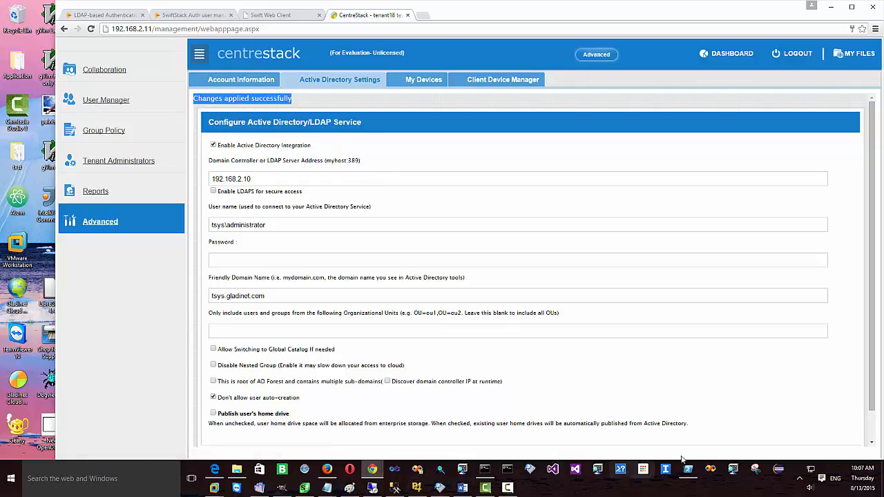
{"action": "left_click", "coordinate": [214, 490]}
{"action": "left_click", "coordinate": [31, 414]}
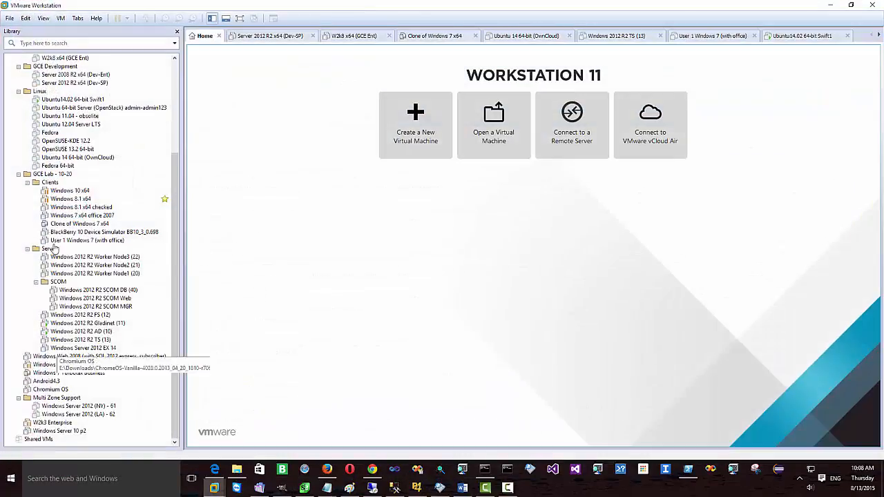
Step: On the AD server VM, start a new tsys.gladinet.com user named t18 e1 with logon t18
{"action": "left_click", "coordinate": [97, 332]}
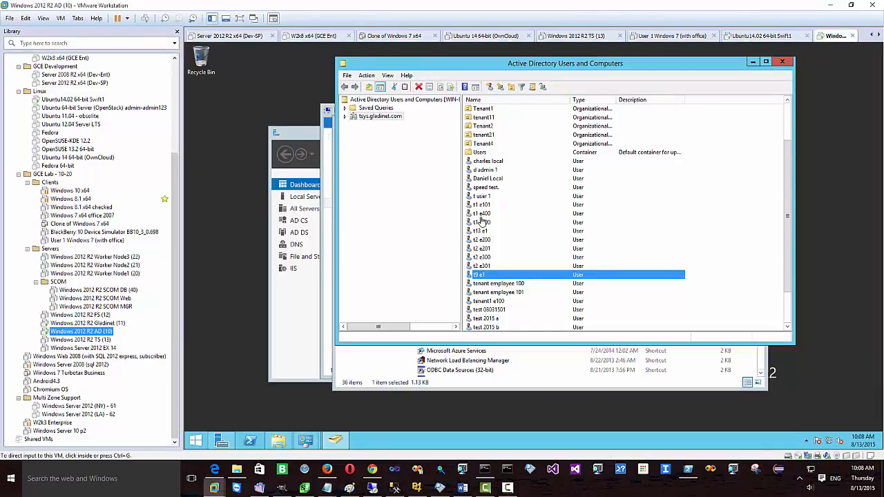
{"action": "left_click", "coordinate": [392, 117]}
{"action": "right_click", "coordinate": [393, 120]}
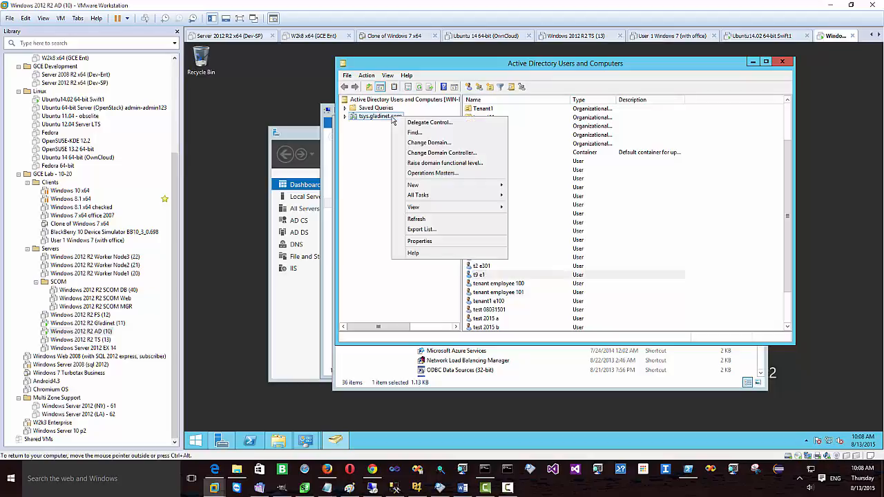
{"action": "mouse_move", "coordinate": [487, 187]}
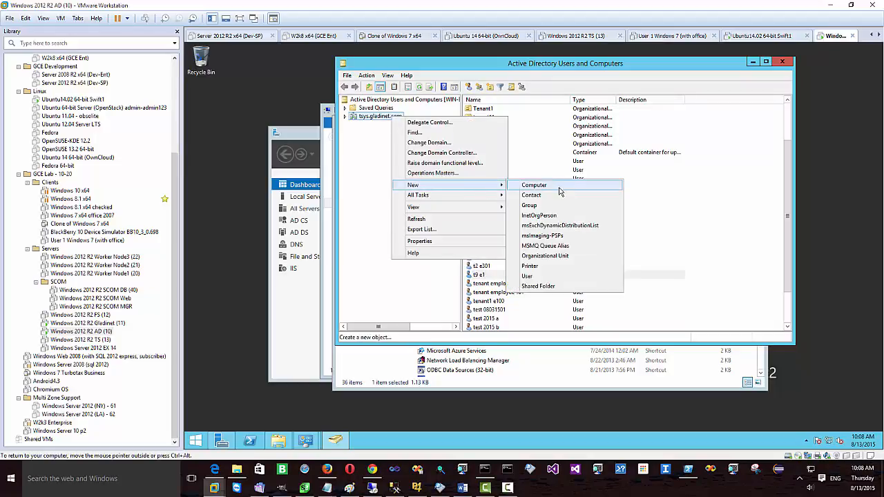
{"action": "left_click", "coordinate": [542, 275]}
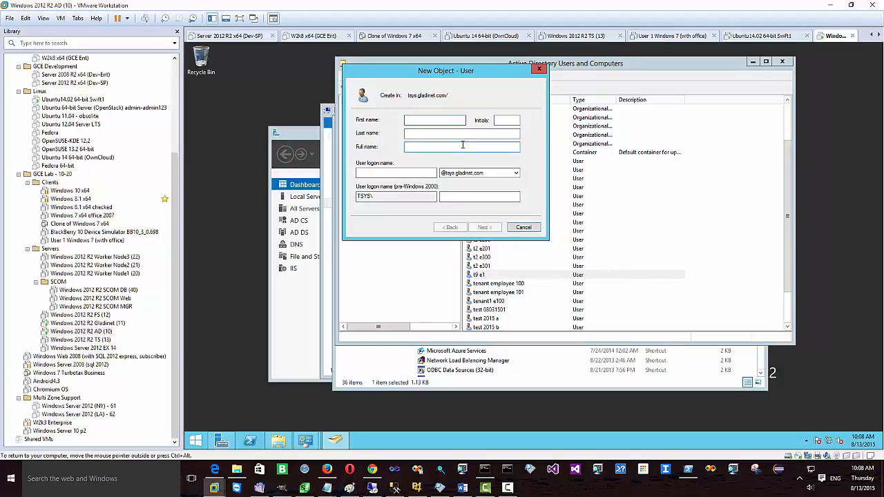
{"action": "type", "text": "t18"}
{"action": "key", "text": "Tab"}
{"action": "key", "text": "Tab"}
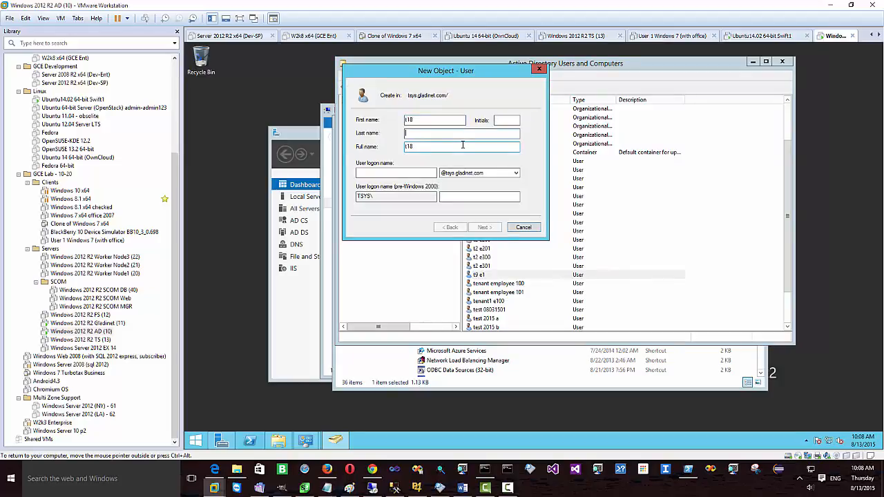
{"action": "type", "text": "e1"}
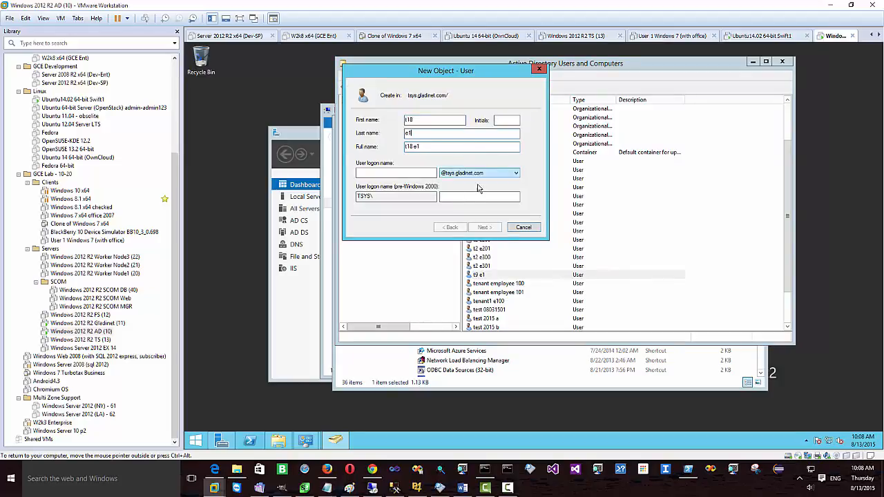
{"action": "left_click", "coordinate": [395, 174]}
{"action": "type", "text": "t18e1"}
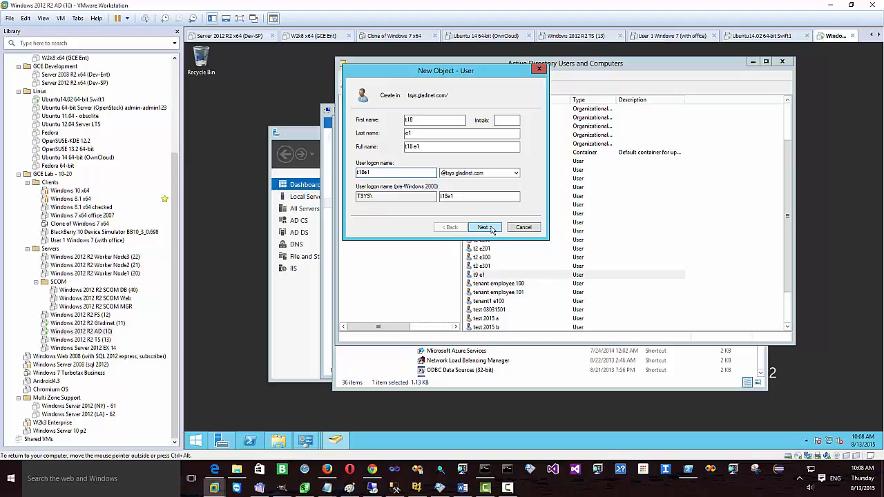
{"action": "left_click", "coordinate": [491, 229]}
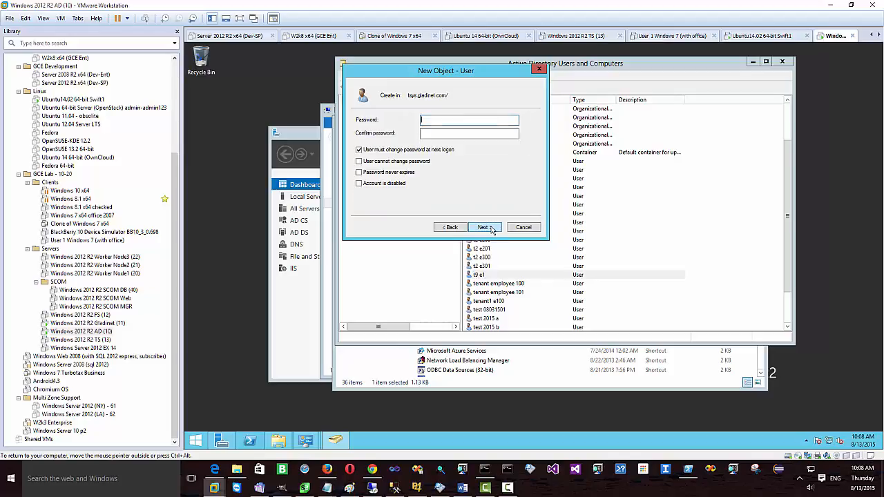
Step: Set a never-expiring, user-unchangeable password, finish creating the user, and return to Chrome
{"action": "left_click", "coordinate": [392, 163]}
{"action": "left_click", "coordinate": [392, 172]}
{"action": "left_click", "coordinate": [444, 118]}
{"action": "type", "text": "••••••••••"}
{"action": "left_click", "coordinate": [436, 135]}
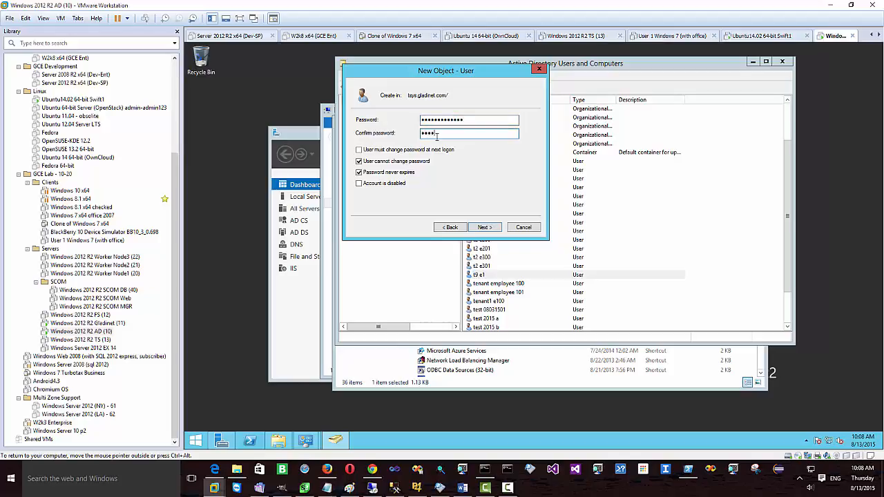
{"action": "type", "text": "•••••••••••••"}
{"action": "left_click", "coordinate": [485, 228]}
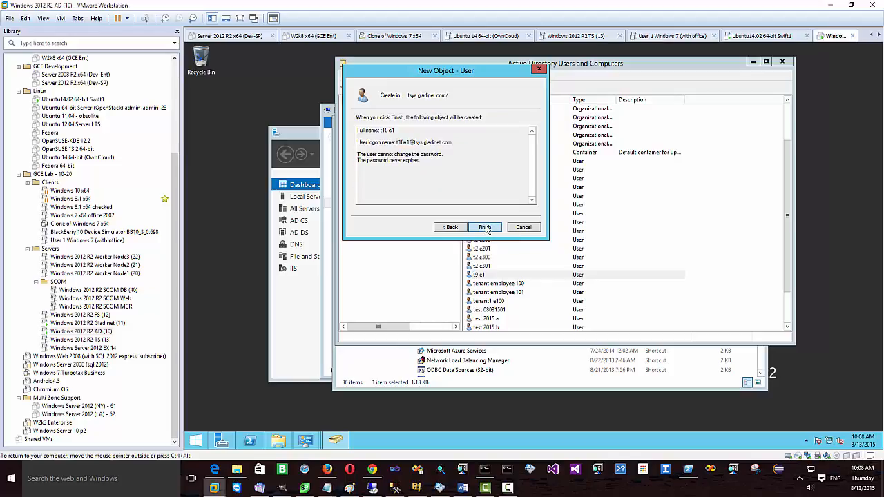
{"action": "left_click", "coordinate": [486, 228]}
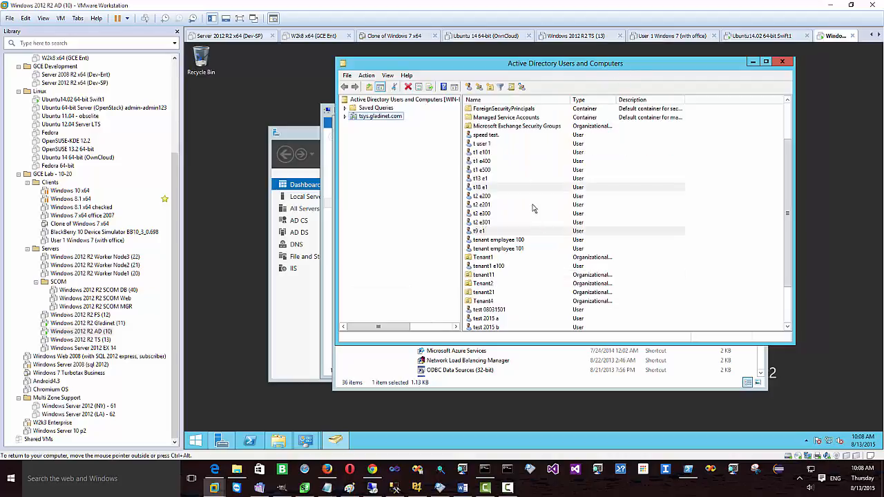
{"action": "left_click", "coordinate": [483, 190]}
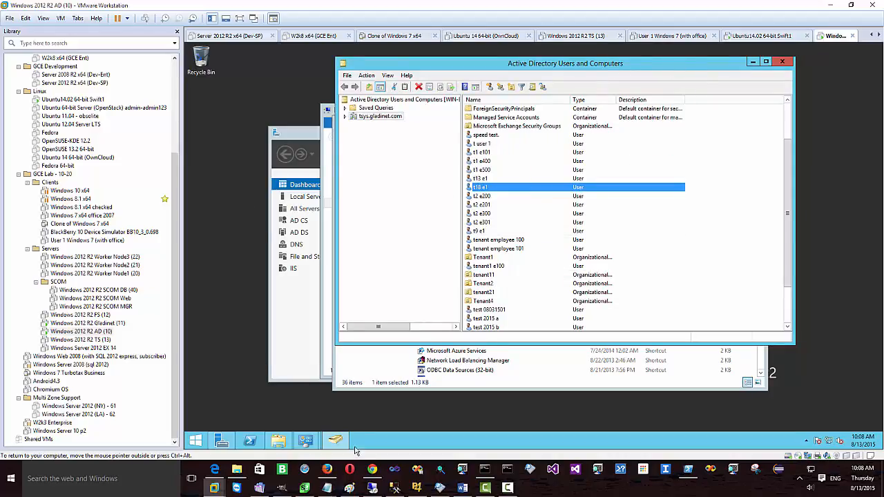
{"action": "left_click", "coordinate": [372, 469]}
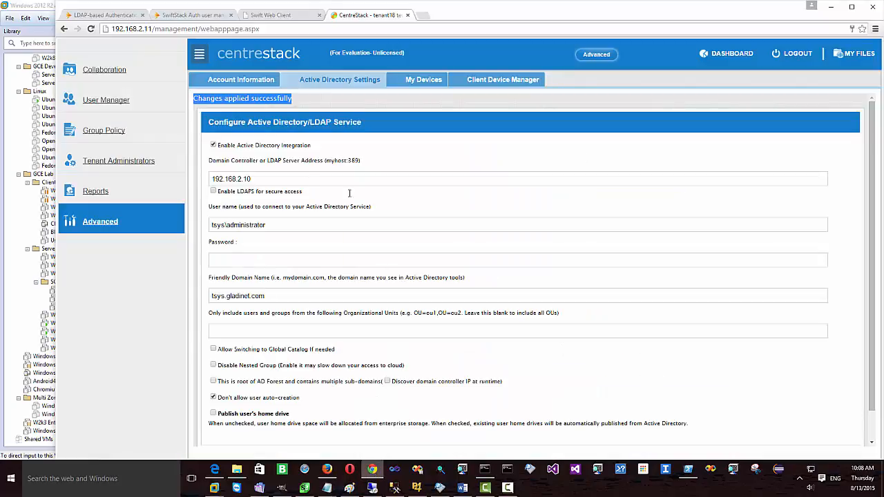
Step: In User Manager, add a user imported from Active Directory (LDAP) and query for the new account
{"action": "left_click", "coordinate": [104, 102]}
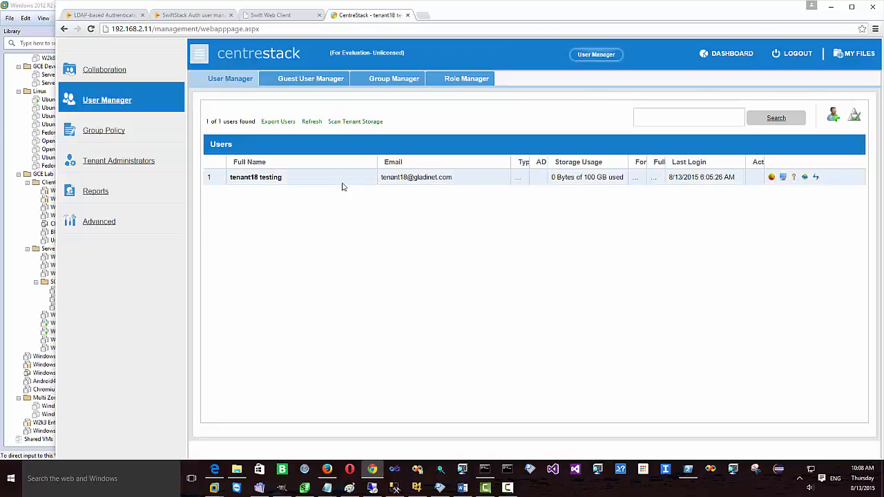
{"action": "left_click", "coordinate": [833, 115]}
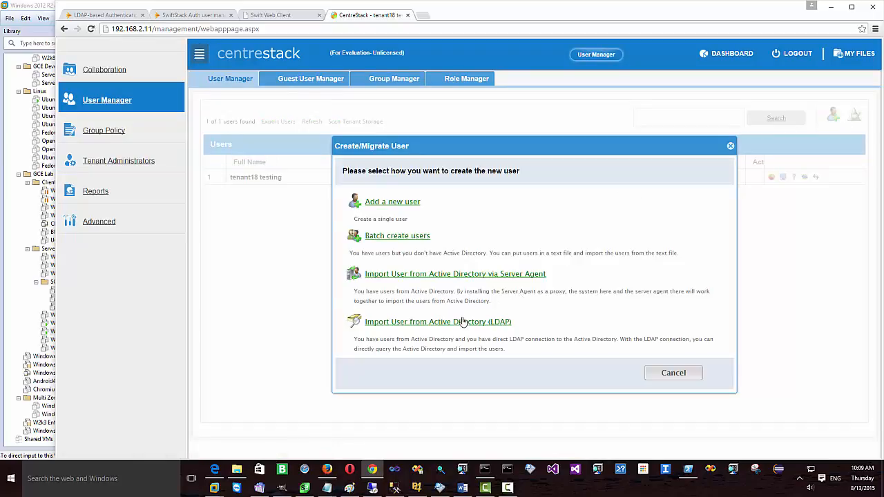
{"action": "left_click", "coordinate": [446, 322]}
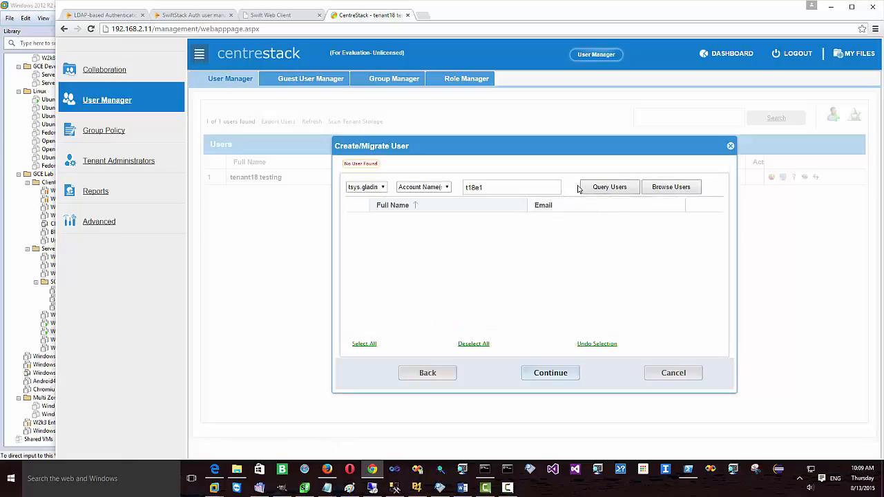
{"action": "left_click", "coordinate": [607, 187]}
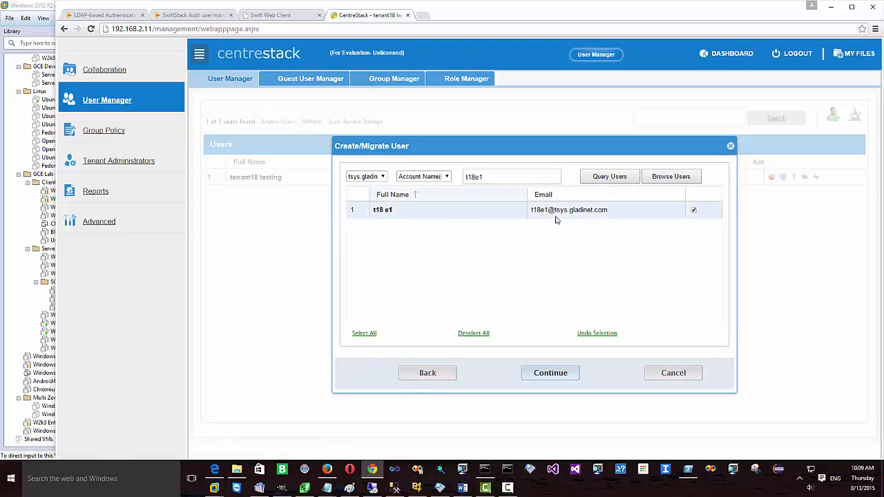
{"action": "left_click", "coordinate": [560, 377]}
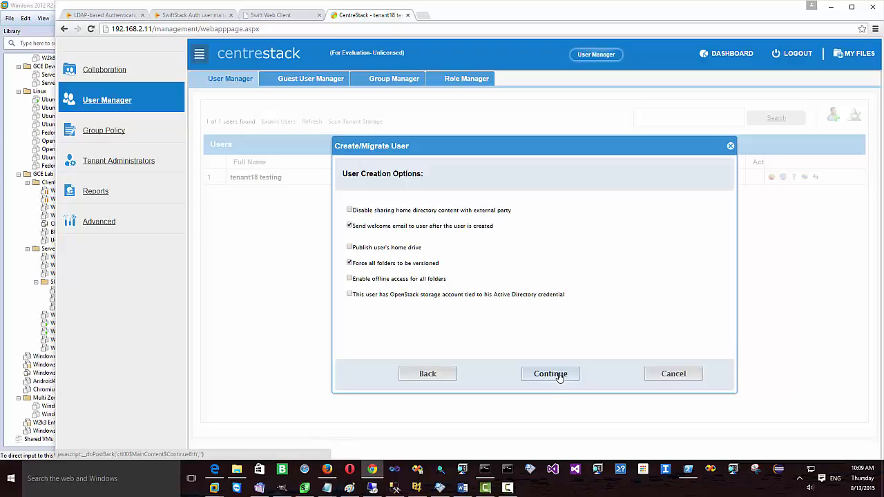
Step: Skip the welcome email, disable forced versioning, keep AD-tied OpenStack storage, and commit the import
{"action": "left_click", "coordinate": [349, 226]}
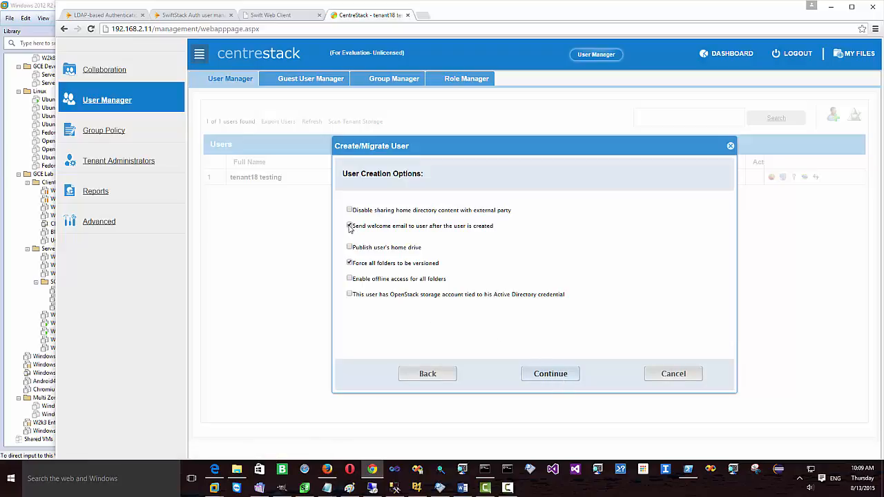
{"action": "left_click", "coordinate": [350, 263]}
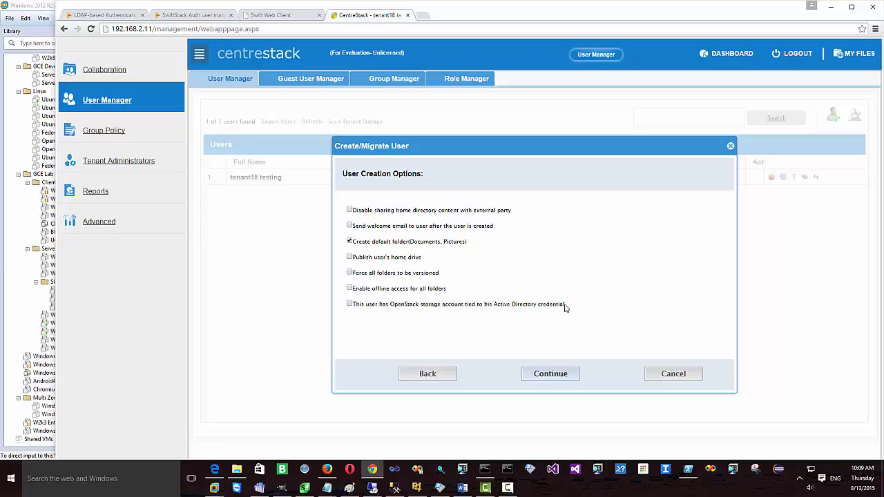
{"action": "left_click_drag", "start_coordinate": [564, 306], "coordinate": [349, 305]}
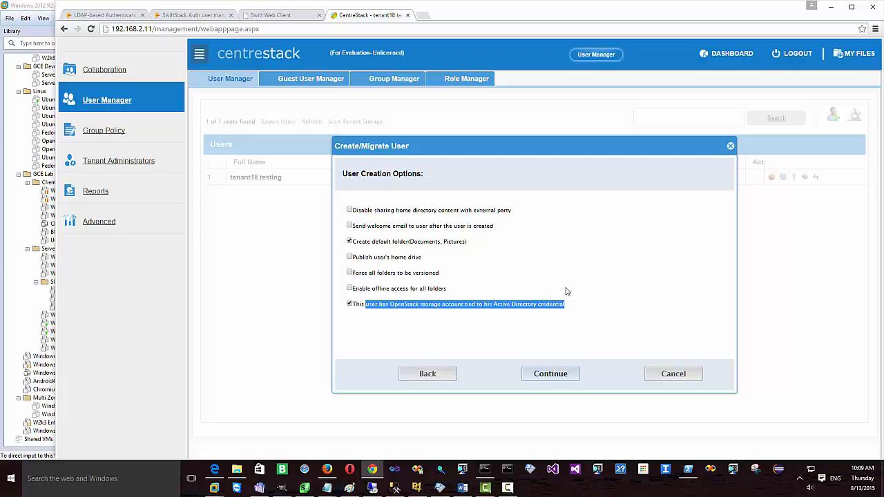
{"action": "left_click", "coordinate": [555, 380]}
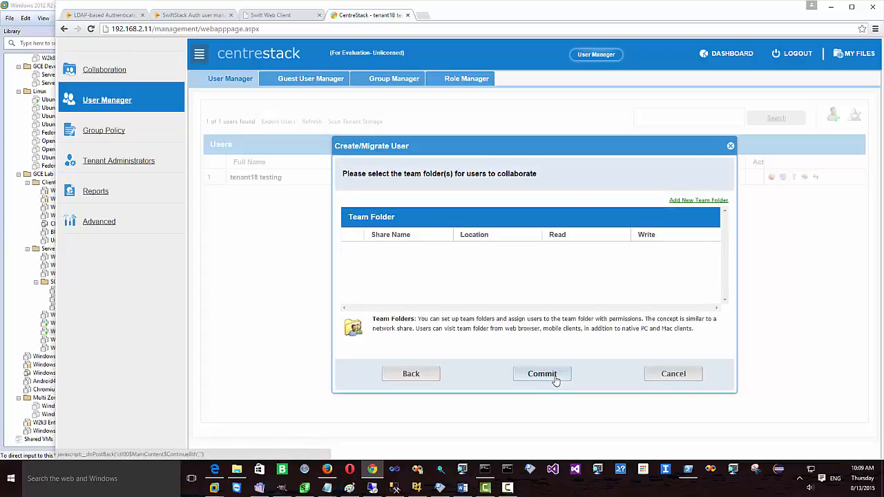
{"action": "left_click", "coordinate": [555, 379]}
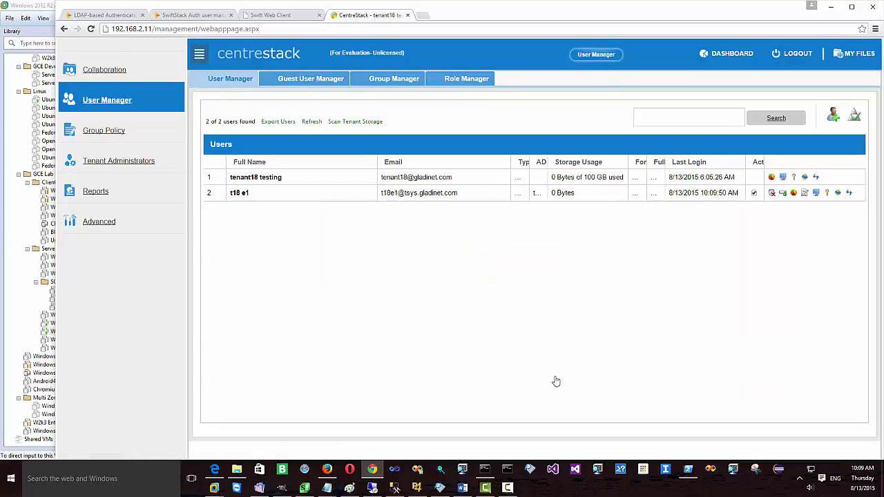
Step: Log out of admin, sign in with the new AD user's logon and password, and save it in Chrome
{"action": "left_click", "coordinate": [801, 57]}
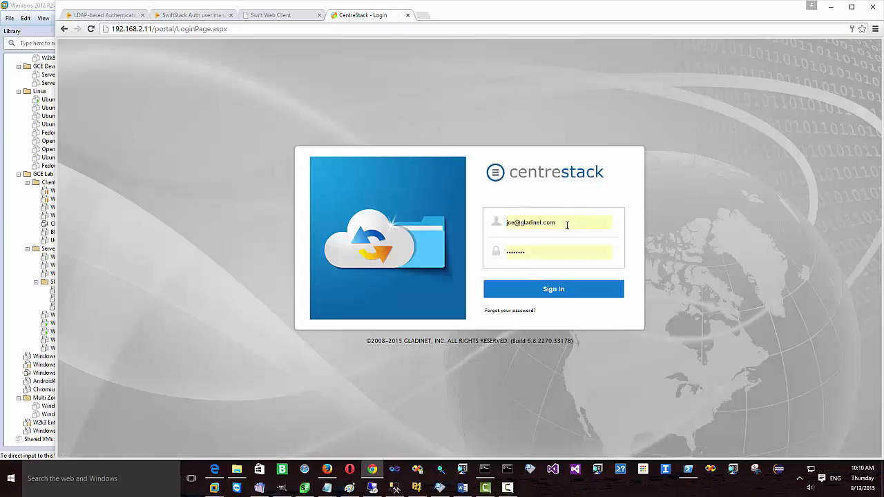
{"action": "triple_click", "coordinate": [567, 225]}
{"action": "type", "text": "t18e1"}
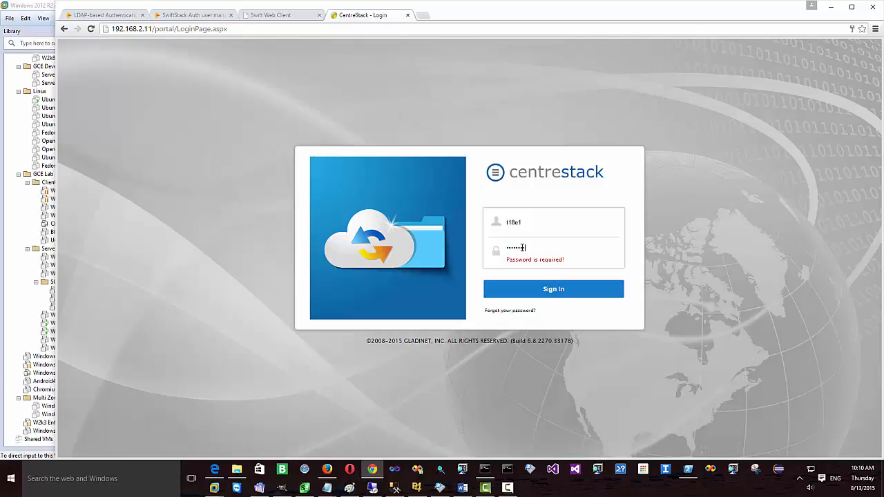
{"action": "left_click", "coordinate": [562, 294]}
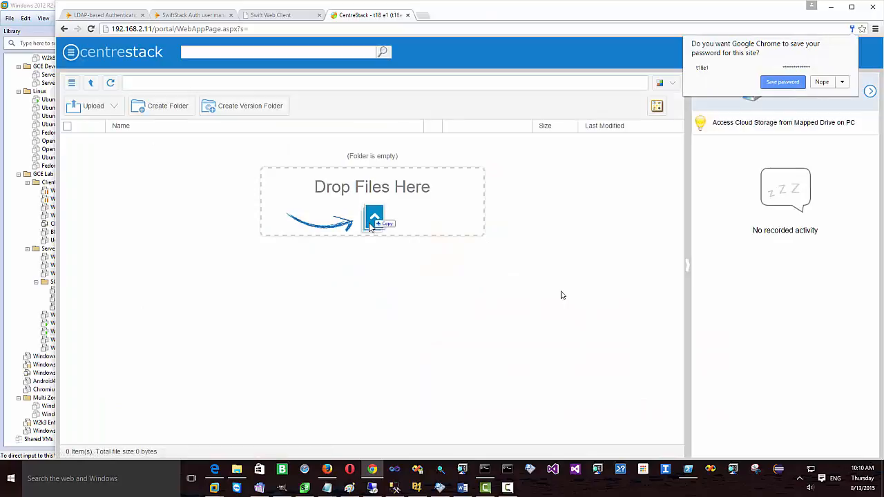
{"action": "left_click", "coordinate": [782, 83]}
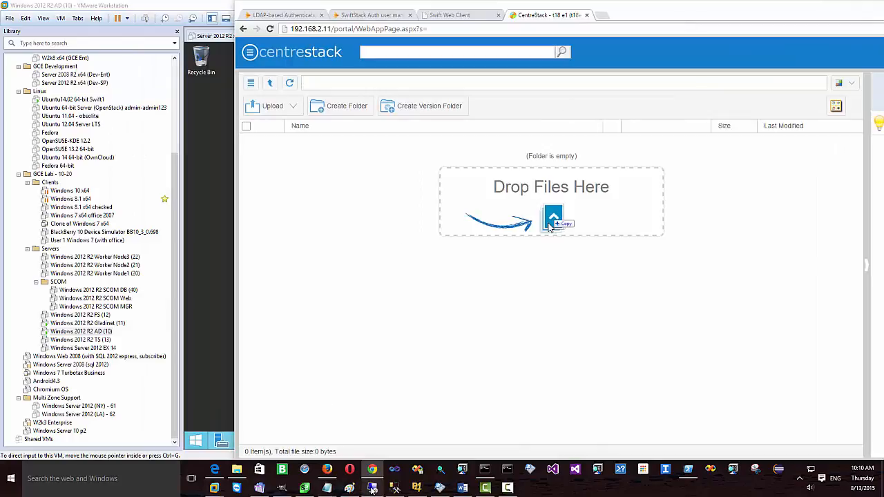
Step: Upload 220190.PNG and follow32.png from the file browser into the CentreStack file list
{"action": "mouse_move", "coordinate": [371, 488]}
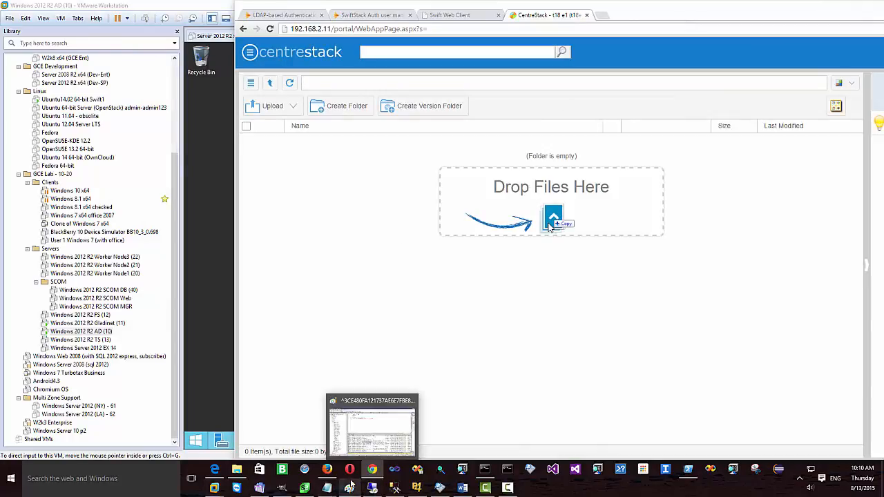
{"action": "mouse_move", "coordinate": [325, 484]}
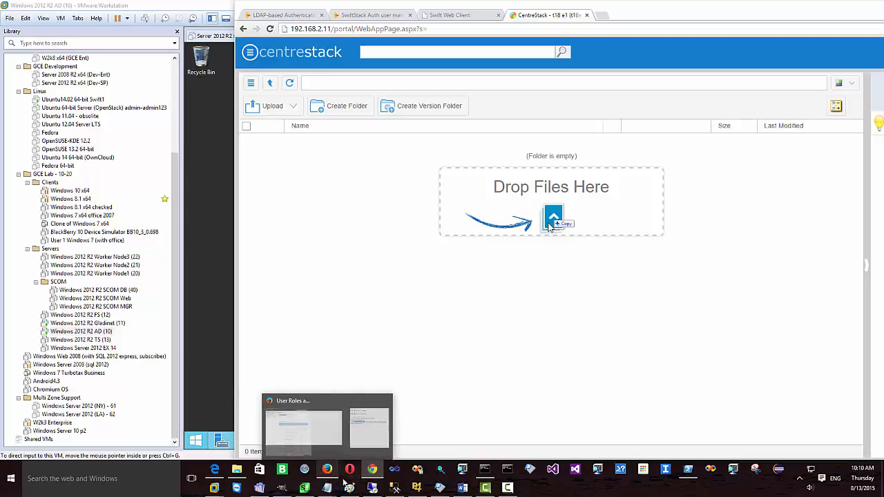
{"action": "mouse_move", "coordinate": [237, 471]}
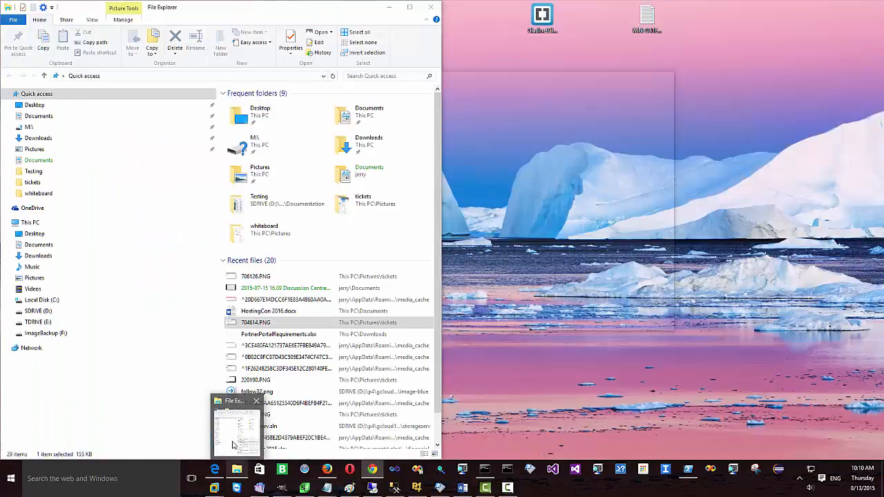
{"action": "left_click", "coordinate": [240, 447]}
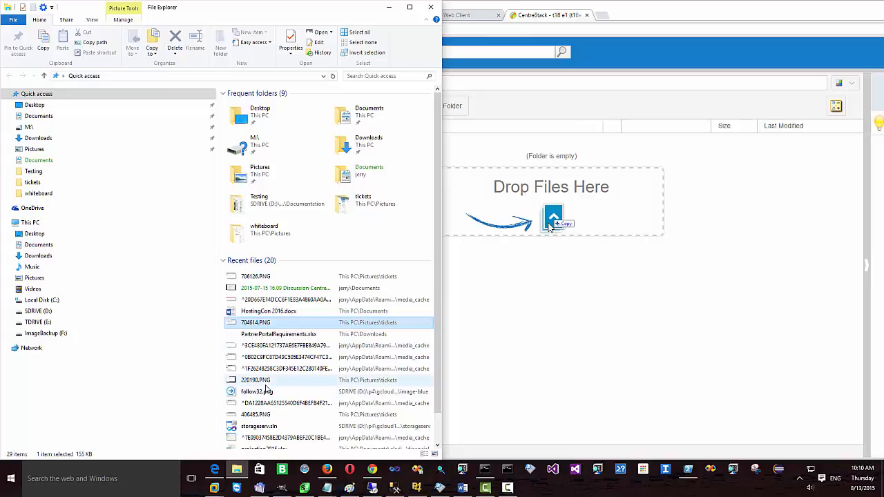
{"action": "left_click", "coordinate": [263, 383]}
{"action": "left_click", "coordinate": [268, 392], "text": "ctrl"}
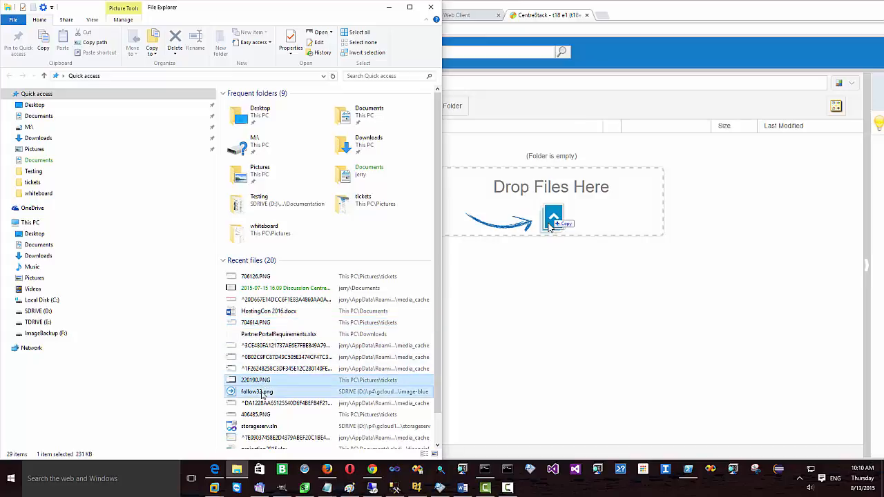
{"action": "left_click_drag", "start_coordinate": [273, 394], "coordinate": [561, 325]}
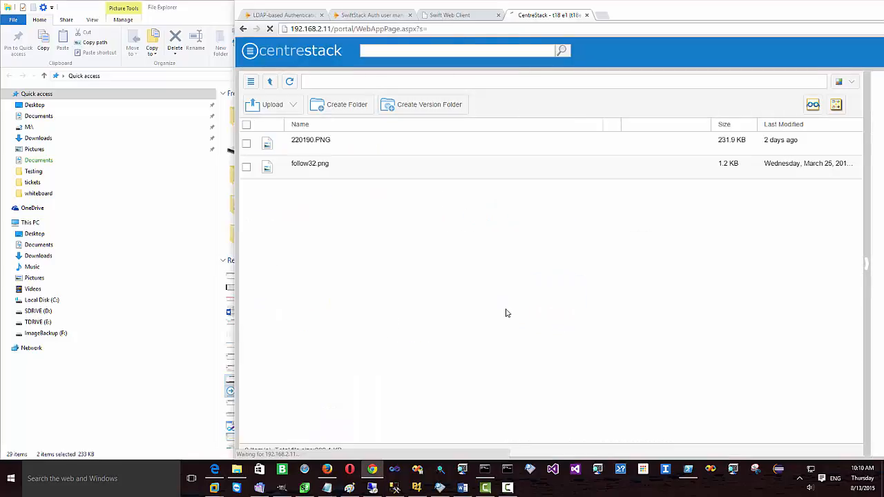
Step: Create folder 'Hello I am a folder created from CentreStack', upload HostingCon 2016.docx into it, then go up
{"action": "left_click", "coordinate": [346, 106]}
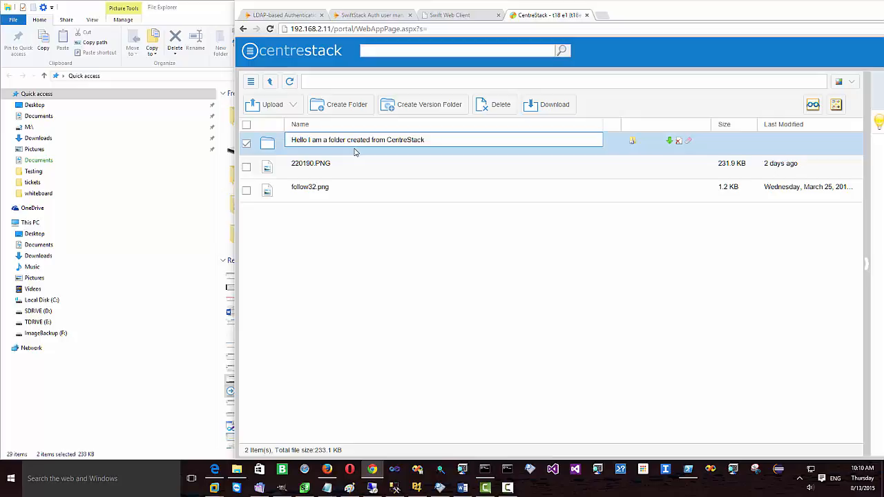
{"action": "key", "text": "Return"}
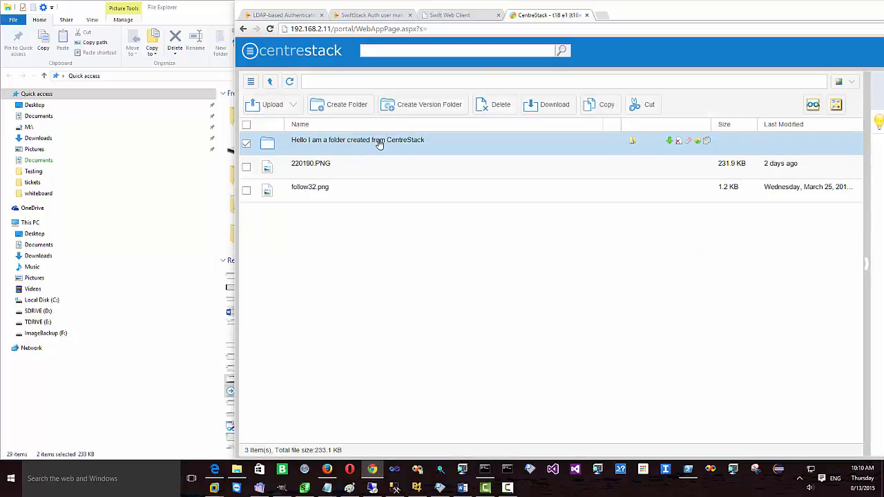
{"action": "double_click", "coordinate": [379, 143]}
{"action": "left_click", "coordinate": [170, 24]}
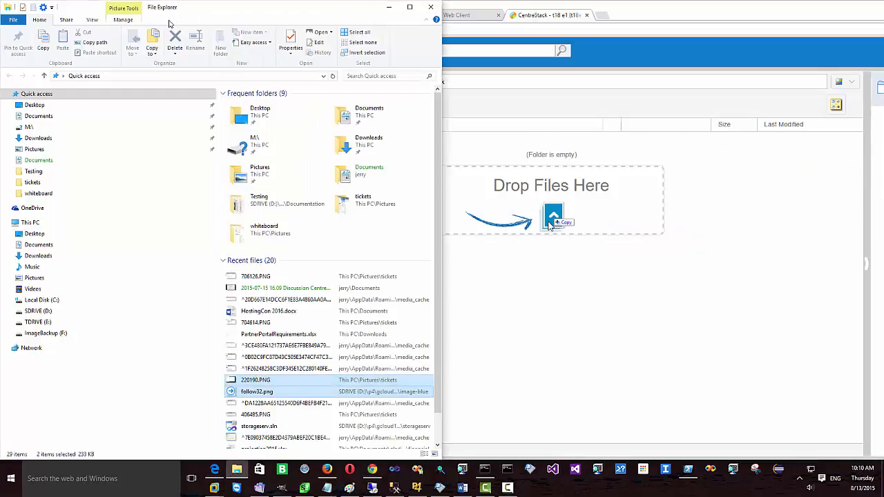
{"action": "left_click", "coordinate": [293, 322]}
{"action": "left_click", "coordinate": [285, 312]}
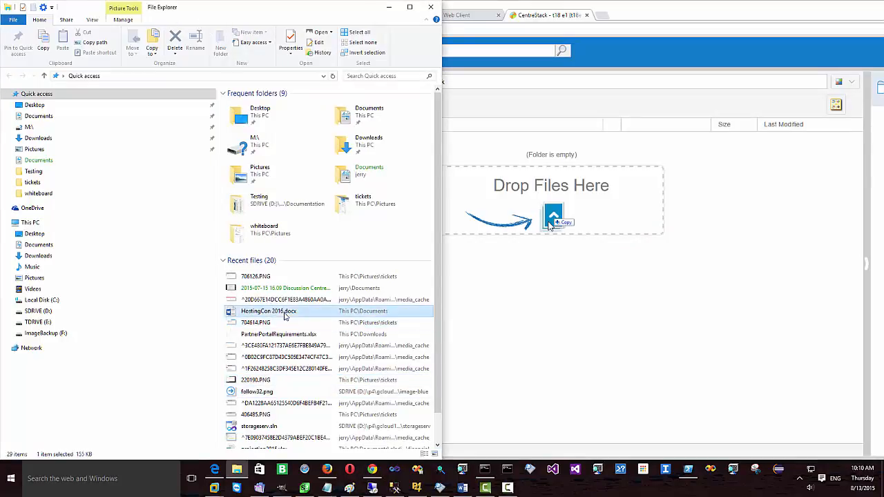
{"action": "left_click_drag", "start_coordinate": [285, 312], "coordinate": [554, 309]}
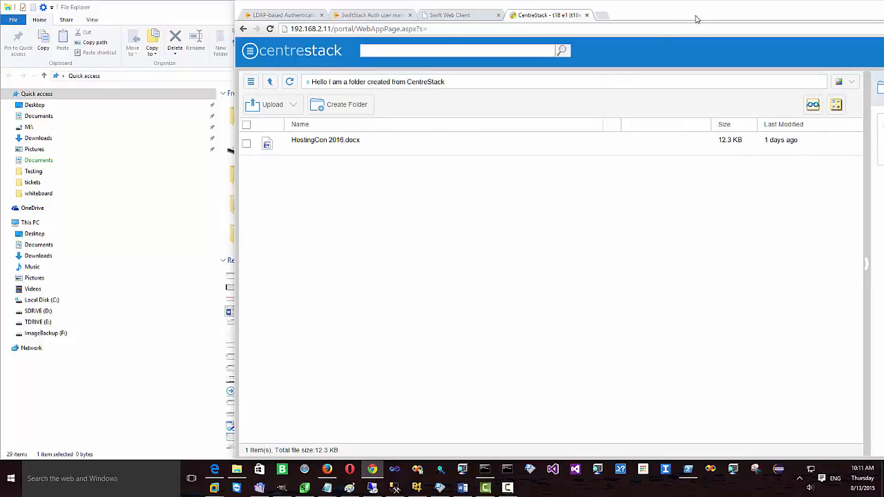
{"action": "left_click_drag", "start_coordinate": [696, 18], "coordinate": [539, 18]}
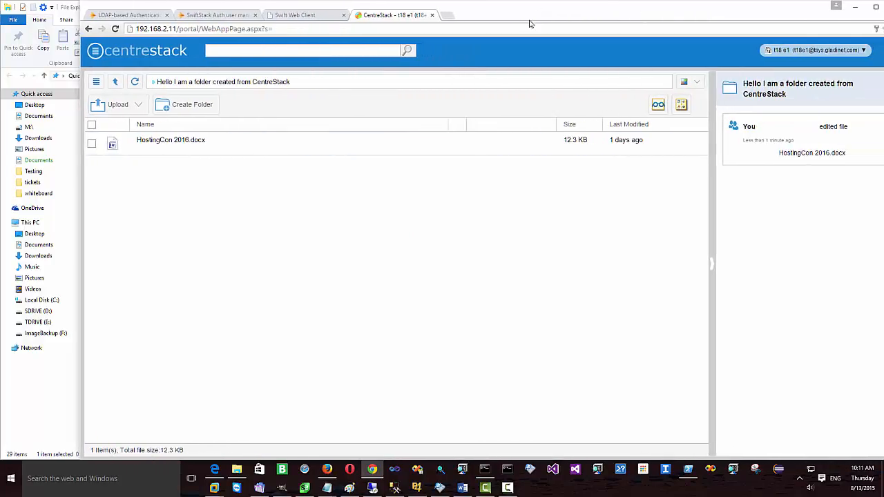
{"action": "left_click", "coordinate": [116, 82]}
Step: Sign in to Swift Web Client as the new AD user, save the password, then view the LDAP settings
{"action": "left_click", "coordinate": [295, 15]}
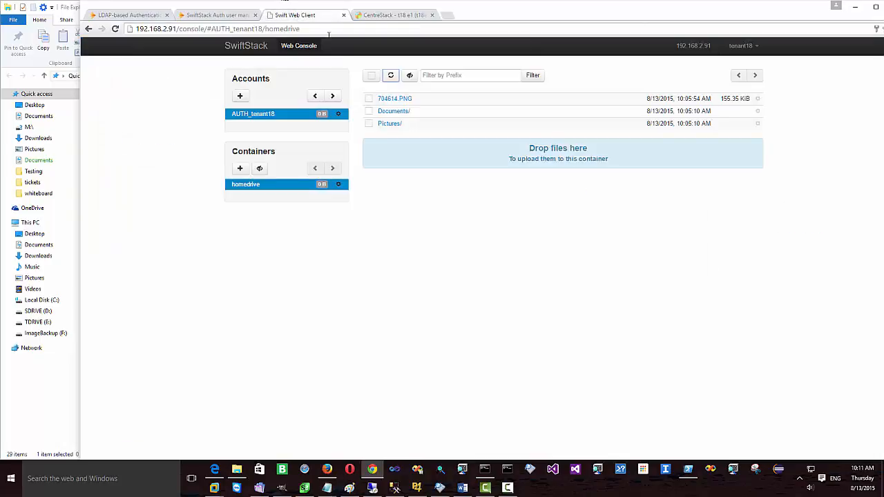
{"action": "left_click", "coordinate": [755, 49]}
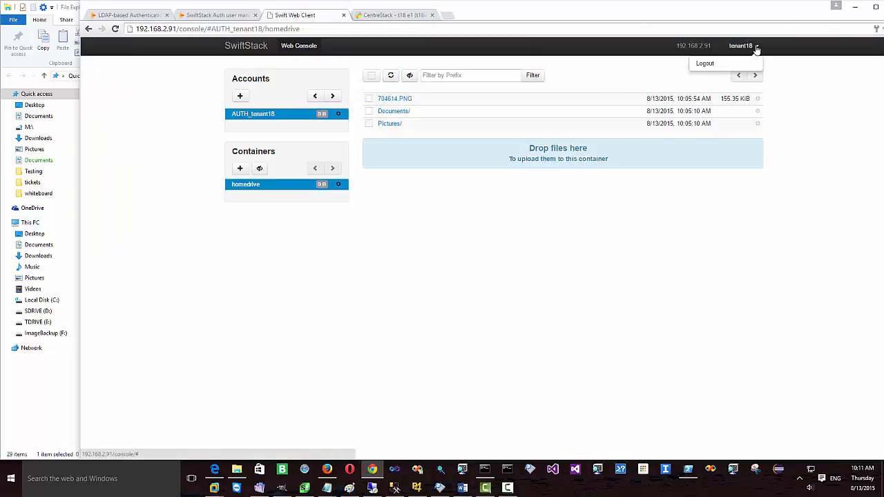
{"action": "left_click", "coordinate": [720, 60]}
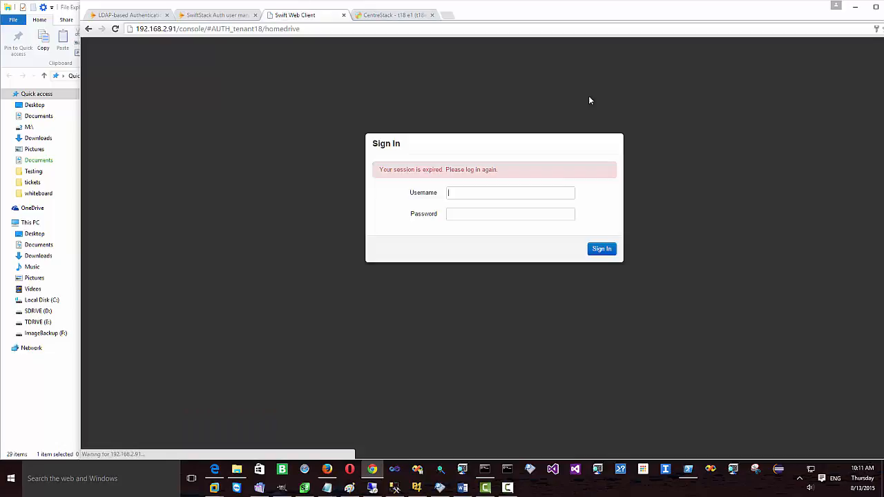
{"action": "double_click", "coordinate": [456, 192]}
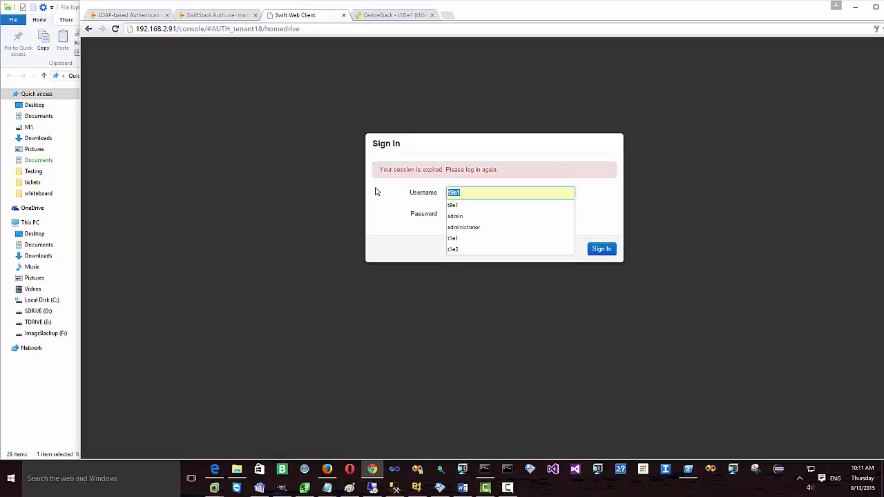
{"action": "type", "text": "t18e"}
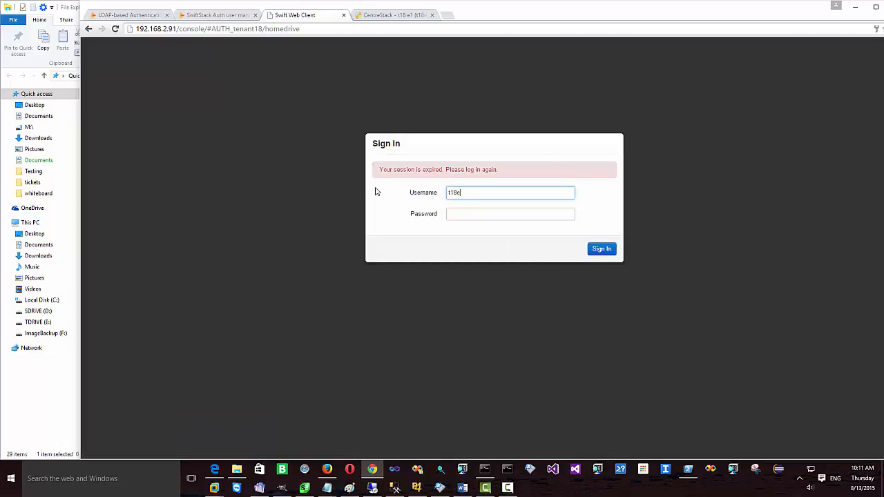
{"action": "type", "text": "1"}
{"action": "left_click", "coordinate": [457, 212]}
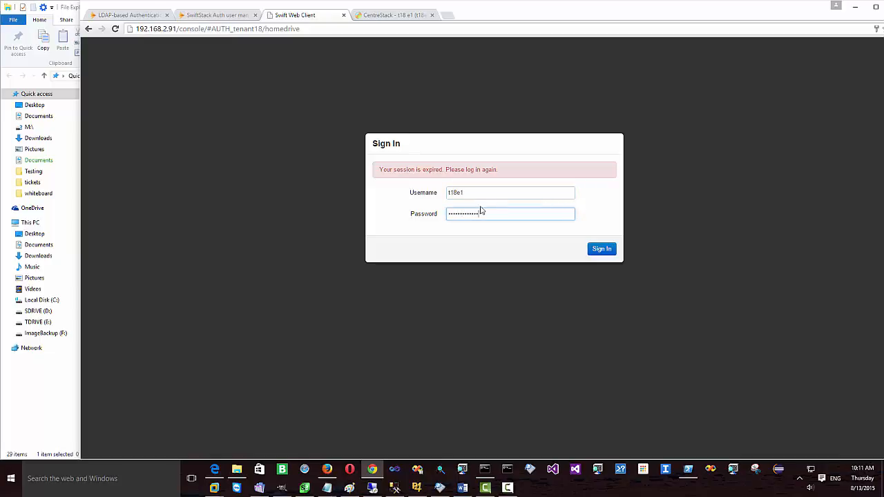
{"action": "left_click", "coordinate": [602, 253]}
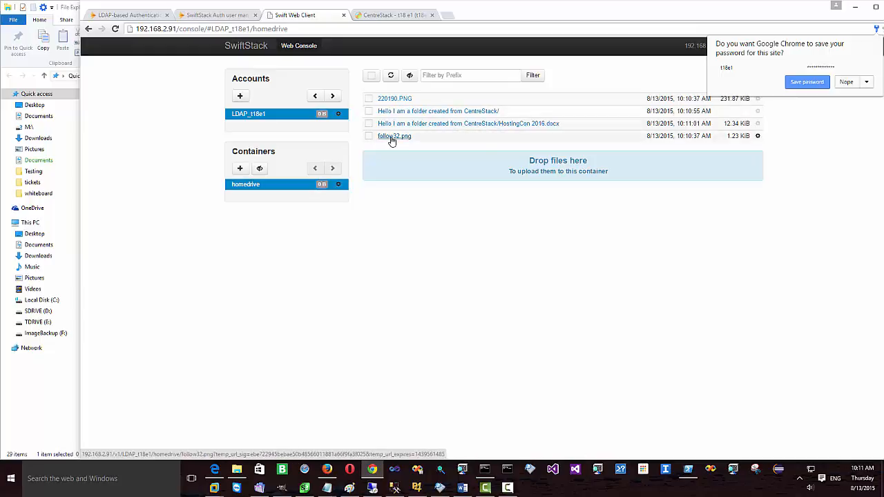
{"action": "left_click", "coordinate": [804, 82]}
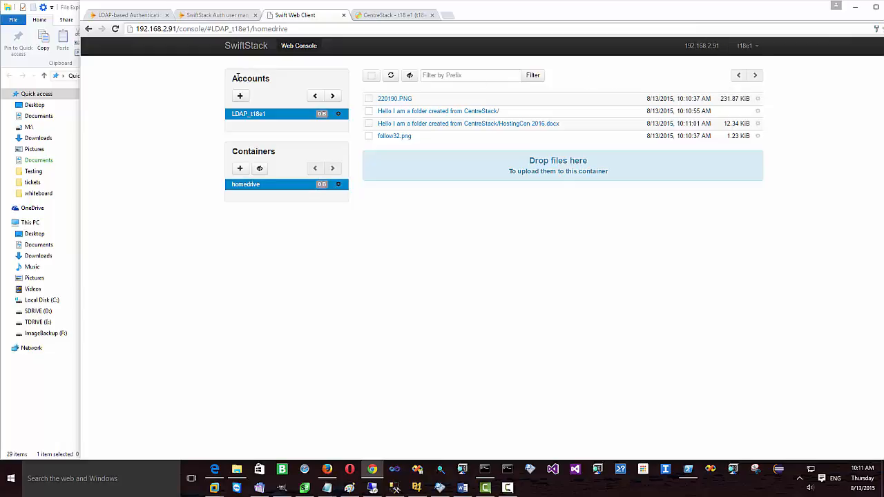
{"action": "left_click", "coordinate": [116, 15]}
{"action": "scroll", "coordinate": [311, 154], "scroll_direction": "up", "scroll_amount": 3}
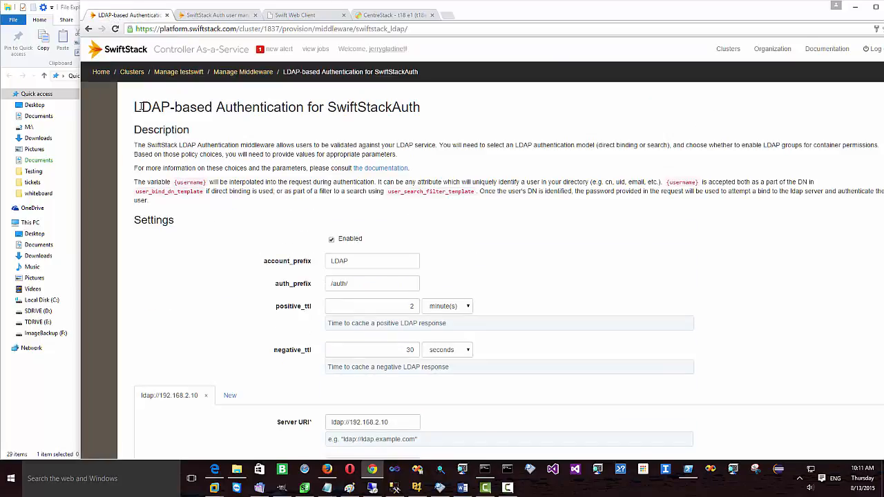
{"action": "left_click_drag", "start_coordinate": [136, 107], "coordinate": [409, 107]}
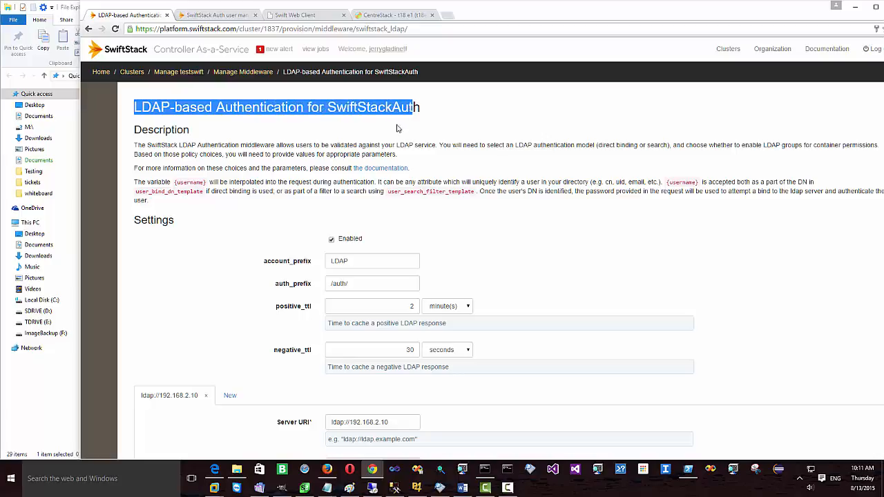
{"action": "scroll", "coordinate": [407, 130], "scroll_direction": "down", "scroll_amount": 2}
{"action": "scroll", "coordinate": [423, 180], "scroll_direction": "down", "scroll_amount": 3}
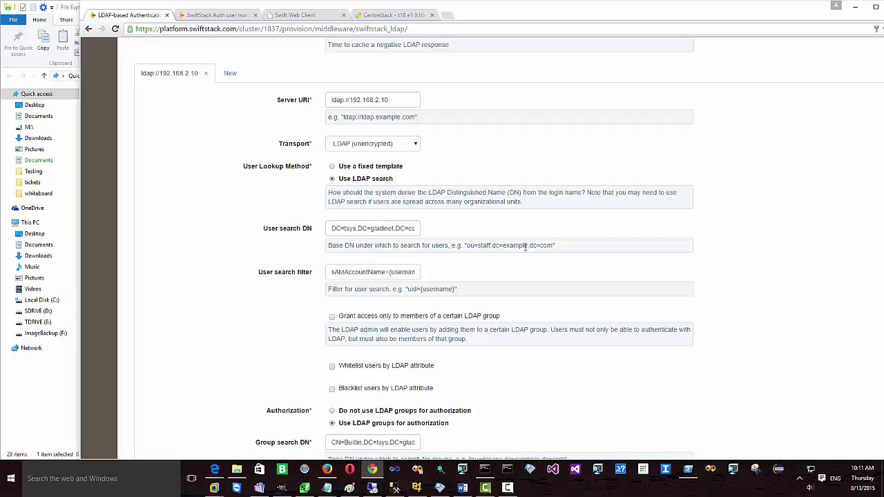
{"action": "left_click_drag", "start_coordinate": [556, 245], "coordinate": [332, 273]}
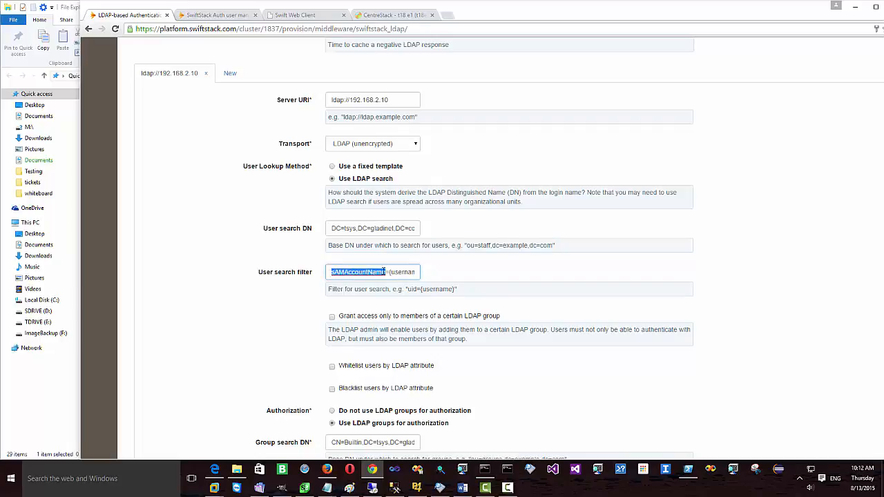
{"action": "left_click", "coordinate": [518, 269]}
{"action": "scroll", "coordinate": [518, 271], "scroll_direction": "down", "scroll_amount": 2}
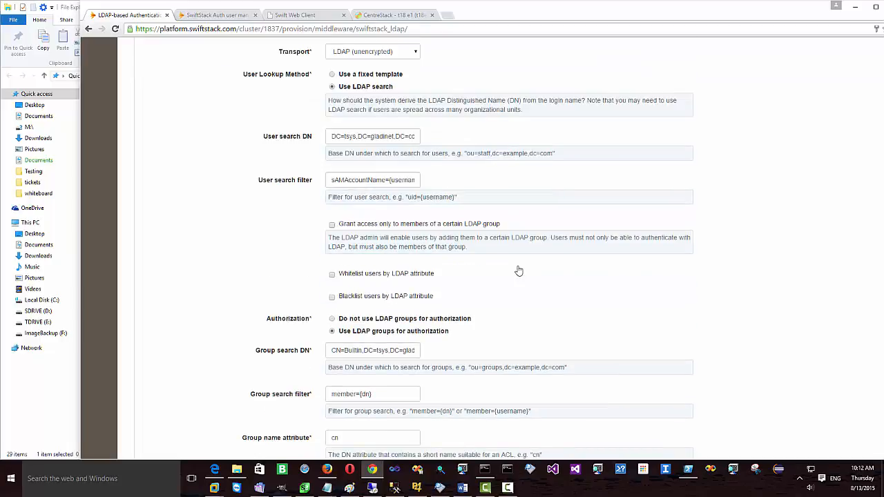
{"action": "scroll", "coordinate": [518, 271], "scroll_direction": "down", "scroll_amount": 3}
{"action": "scroll", "coordinate": [518, 271], "scroll_direction": "up", "scroll_amount": 3}
Step: Open CentreStack's Active Directory/LDAP configuration from the management console and snap it to the right half
{"action": "left_click", "coordinate": [390, 16]}
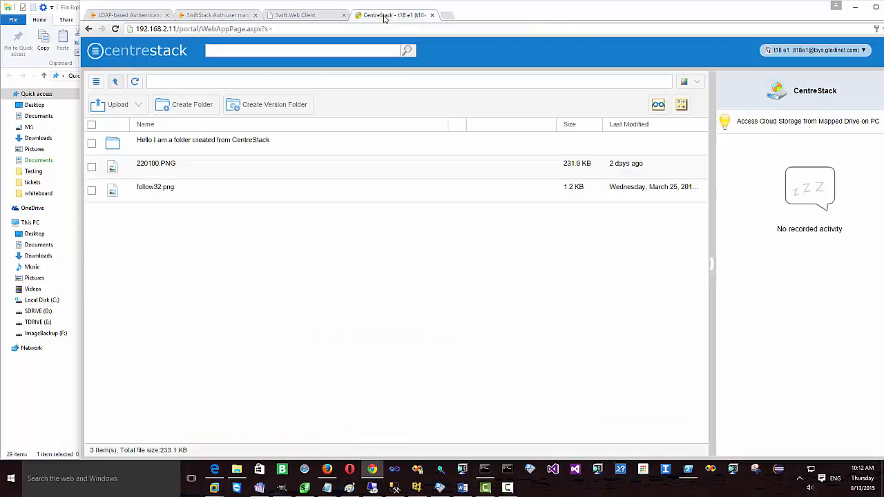
{"action": "left_click", "coordinate": [814, 51]}
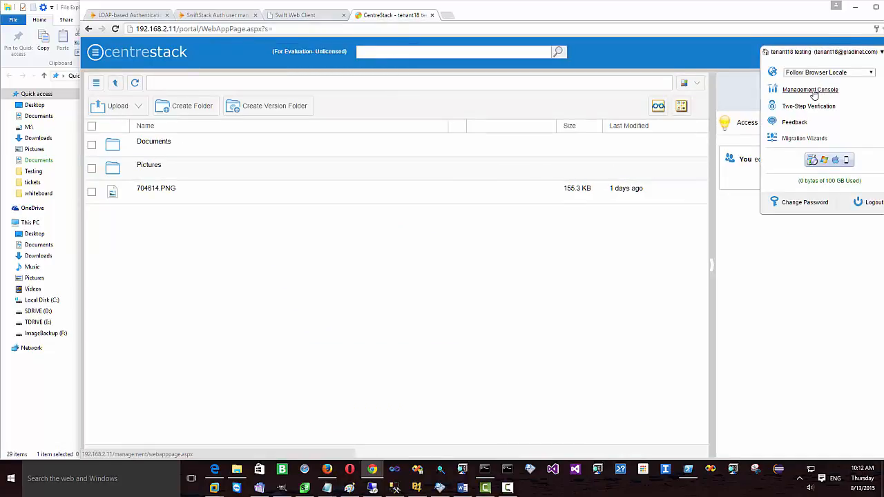
{"action": "left_click", "coordinate": [813, 91]}
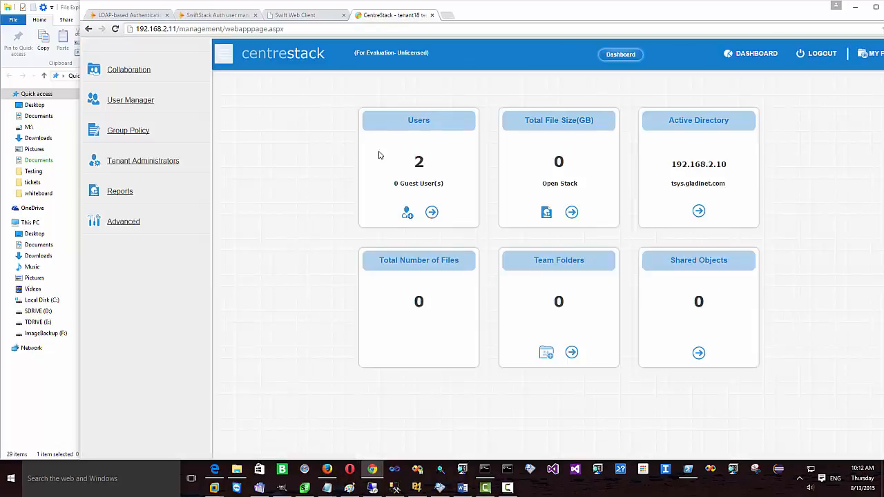
{"action": "left_click", "coordinate": [124, 222]}
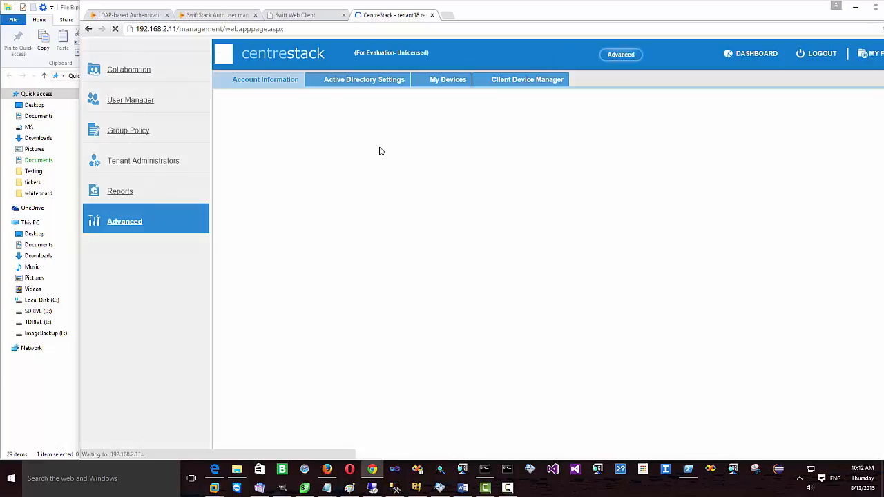
{"action": "left_click", "coordinate": [366, 79]}
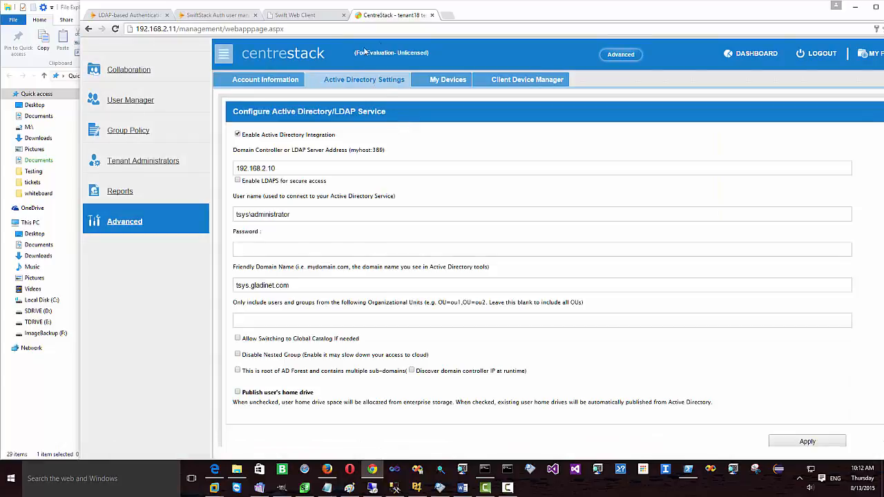
{"action": "left_click_drag", "start_coordinate": [397, 15], "coordinate": [881, 117]}
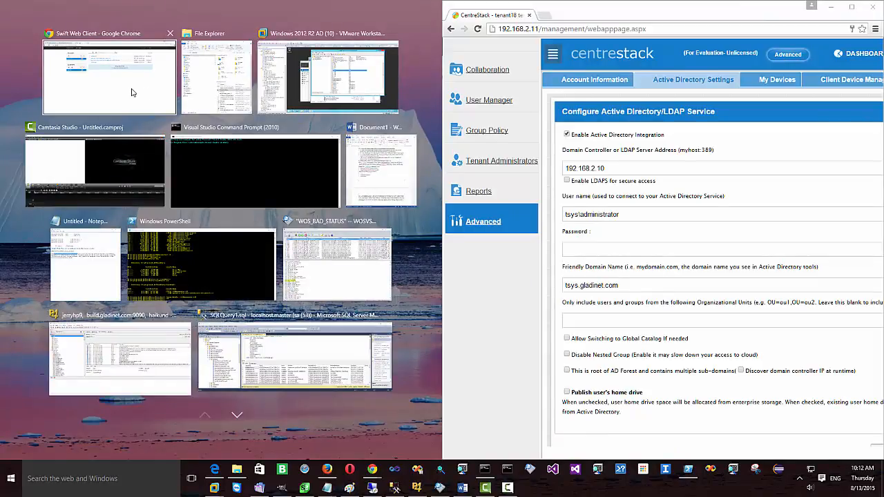
Step: Snap Swift Web Client left, open LDAP-based Authentication, and compare the LDAP server with CentreStack's domain controller
{"action": "left_click", "coordinate": [132, 93]}
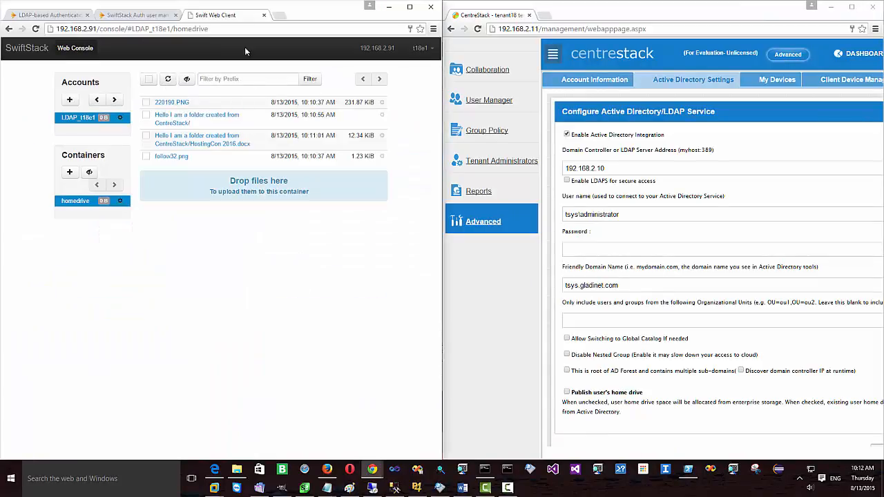
{"action": "left_click", "coordinate": [52, 15]}
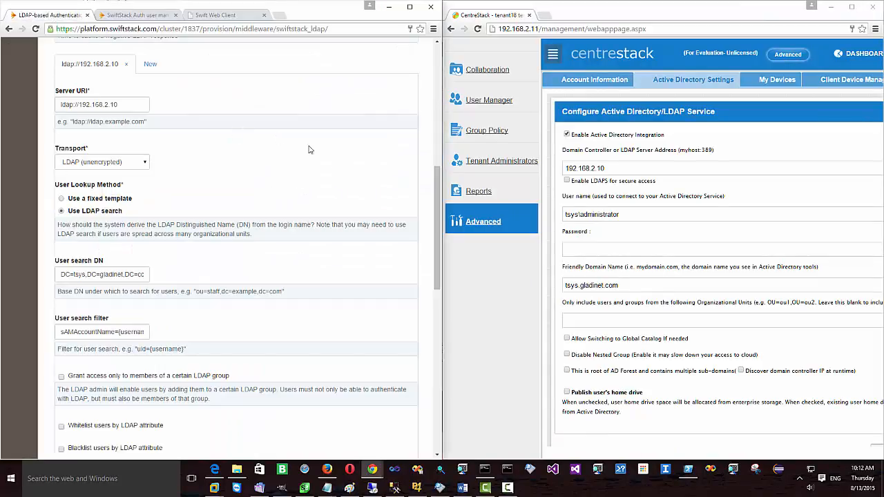
{"action": "scroll", "coordinate": [202, 154], "scroll_direction": "up", "scroll_amount": 1}
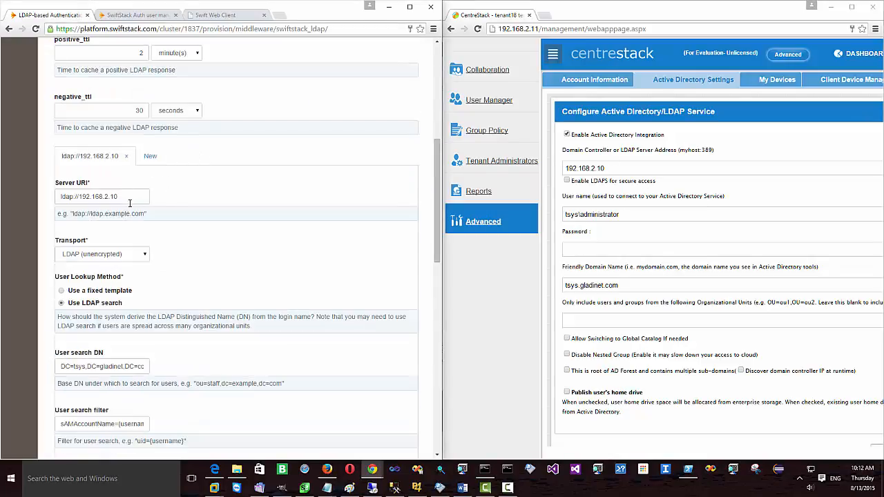
{"action": "left_click_drag", "start_coordinate": [129, 203], "coordinate": [58, 200]}
{"action": "scroll", "coordinate": [58, 200], "scroll_direction": "up", "scroll_amount": 1}
{"action": "left_click", "coordinate": [609, 168]}
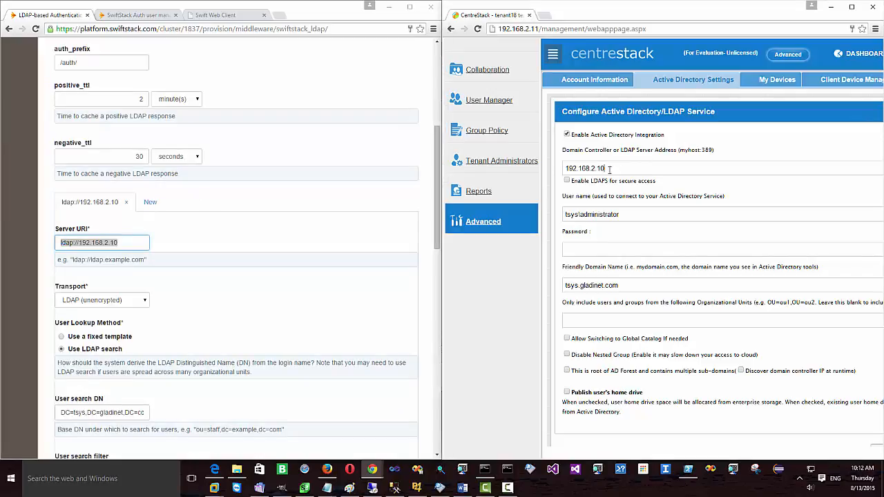
{"action": "left_click_drag", "start_coordinate": [609, 167], "coordinate": [555, 169]}
Step: Compare the SwiftStack search user with CentreStack's service account and friendly domain name
{"action": "scroll", "coordinate": [671, 216], "scroll_direction": "down", "scroll_amount": 1}
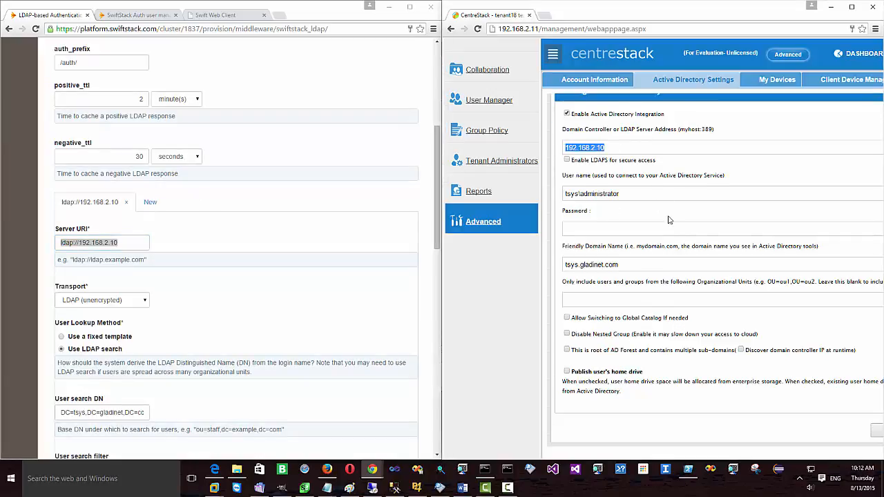
{"action": "left_click", "coordinate": [321, 230]}
{"action": "left_click_drag", "start_coordinate": [622, 193], "coordinate": [540, 193]}
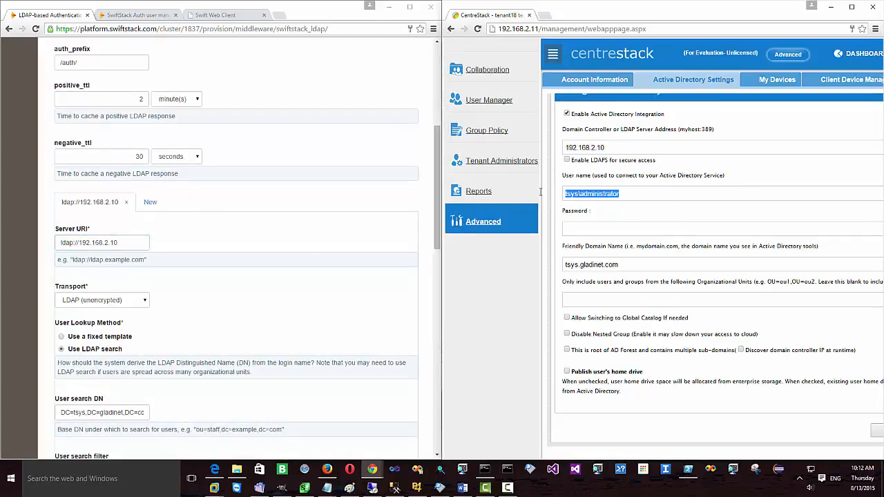
{"action": "left_click", "coordinate": [326, 196]}
{"action": "scroll", "coordinate": [339, 200], "scroll_direction": "down", "scroll_amount": 5}
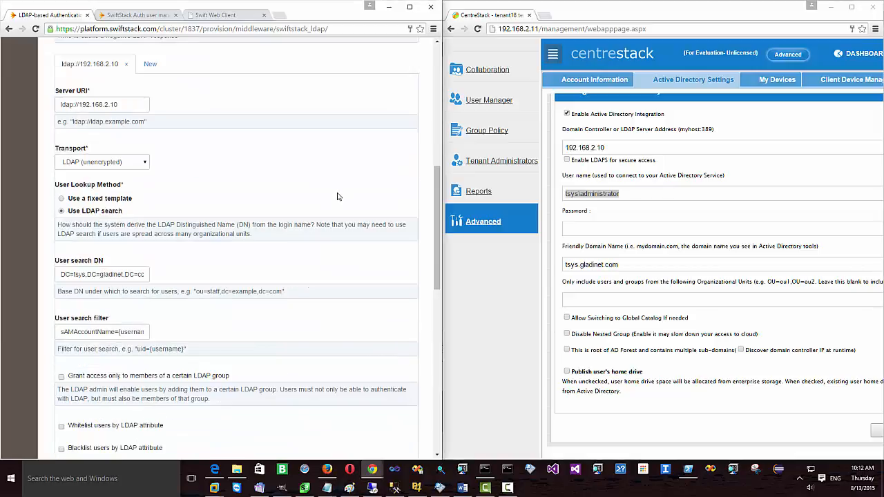
{"action": "scroll", "coordinate": [319, 210], "scroll_direction": "down", "scroll_amount": 4}
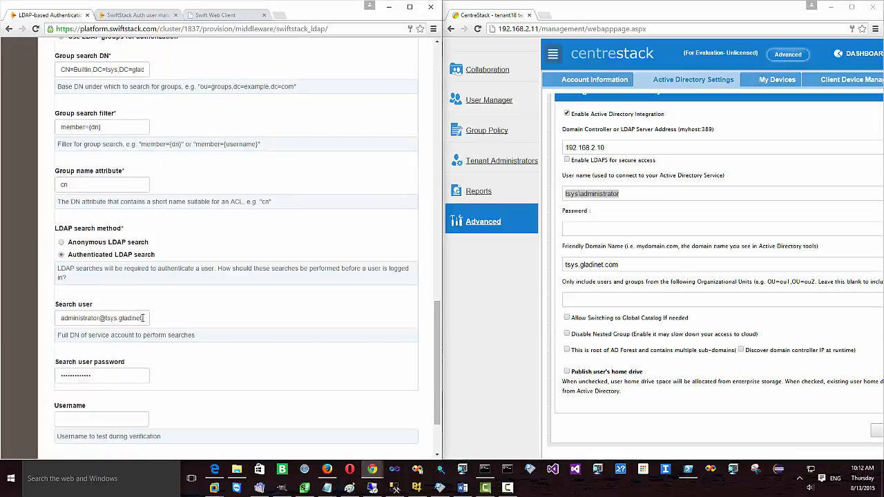
{"action": "left_click_drag", "start_coordinate": [143, 318], "coordinate": [59, 317]}
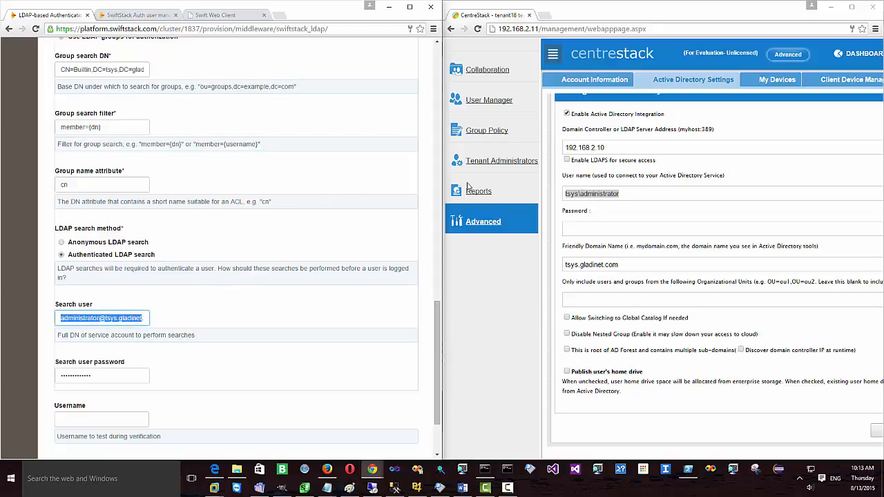
{"action": "left_click_drag", "start_coordinate": [624, 265], "coordinate": [531, 266]}
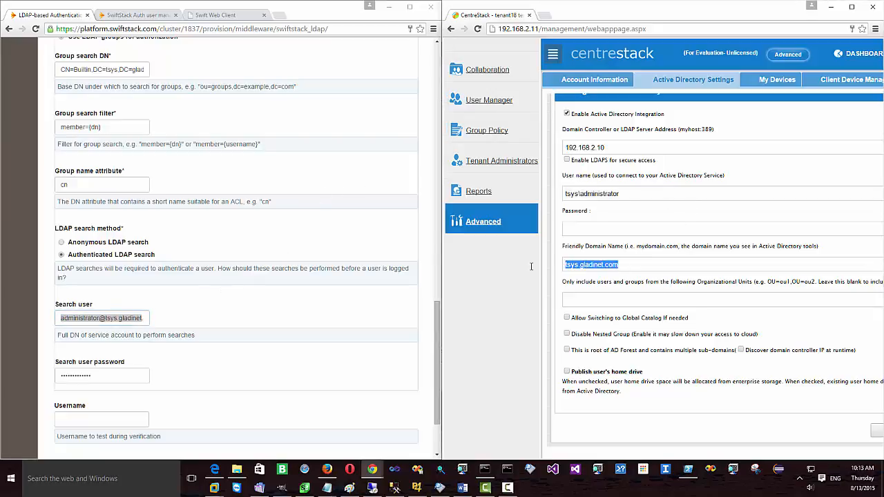
Step: Check the domain part of the user search DN, then return to the homedrive container listing
{"action": "left_click", "coordinate": [396, 174]}
{"action": "scroll", "coordinate": [396, 173], "scroll_direction": "up", "scroll_amount": 2}
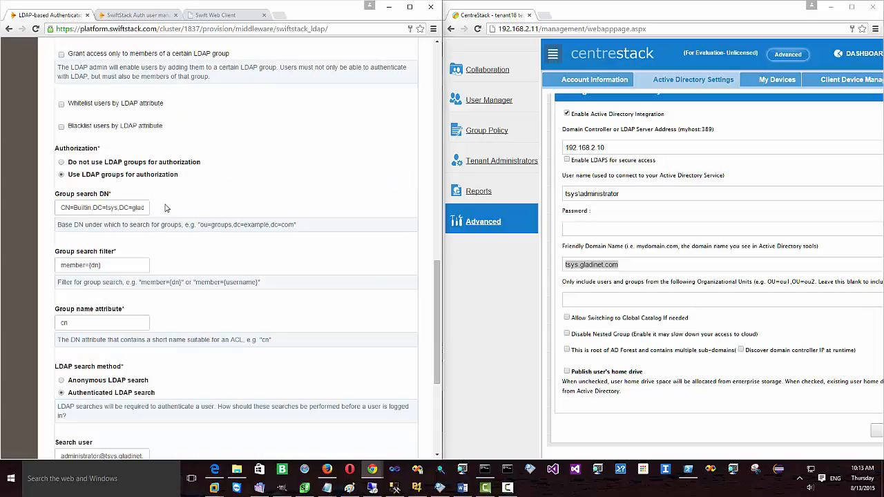
{"action": "scroll", "coordinate": [166, 207], "scroll_direction": "up", "scroll_amount": 2}
{"action": "scroll", "coordinate": [165, 204], "scroll_direction": "up", "scroll_amount": 2}
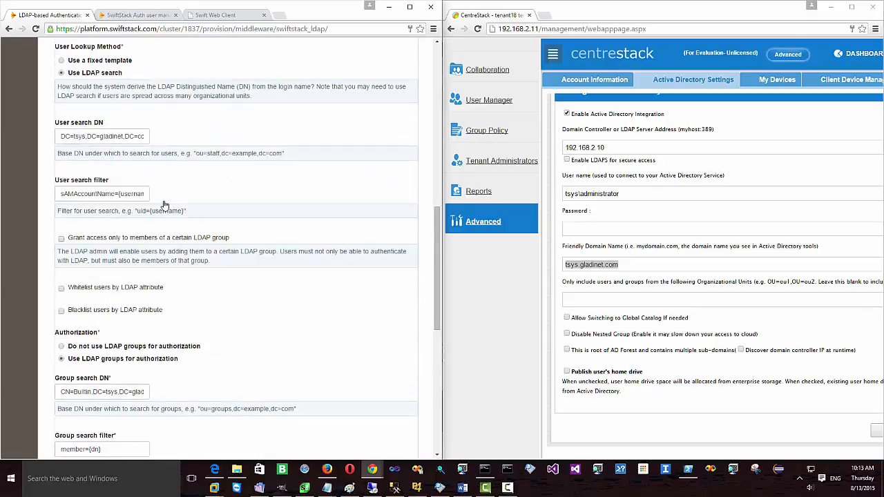
{"action": "left_click_drag", "start_coordinate": [120, 136], "coordinate": [65, 136]}
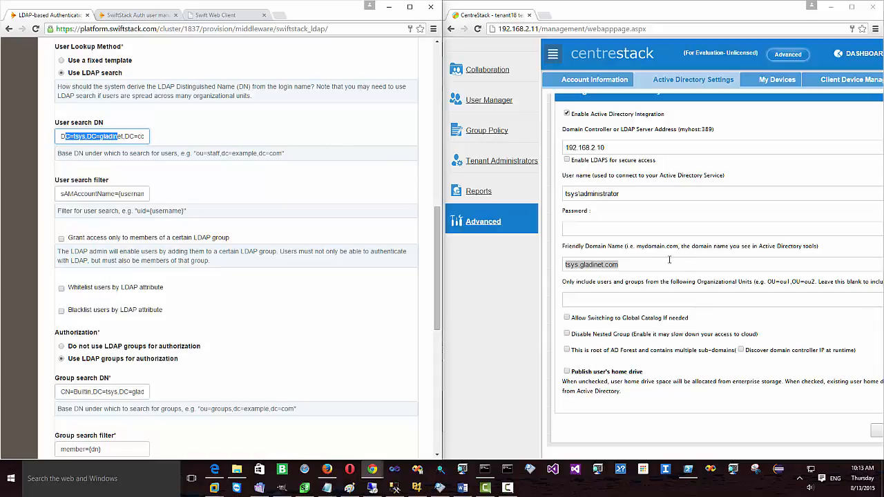
{"action": "left_click", "coordinate": [693, 246]}
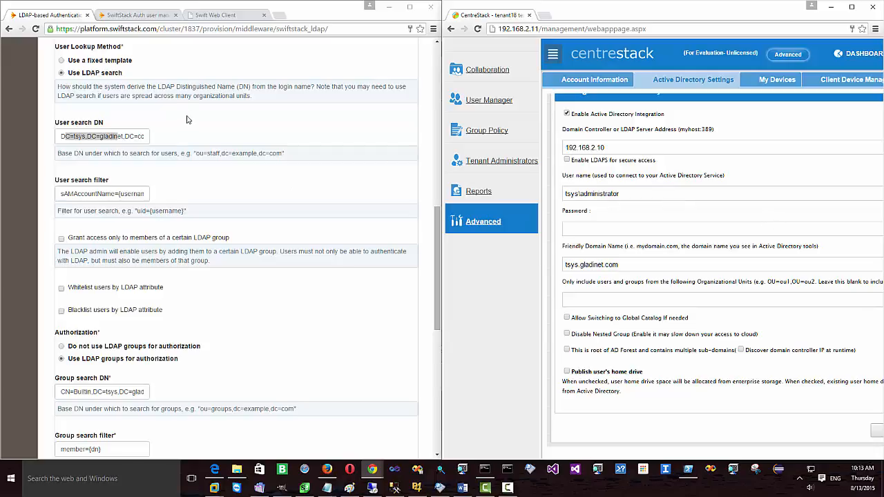
{"action": "left_click", "coordinate": [221, 14]}
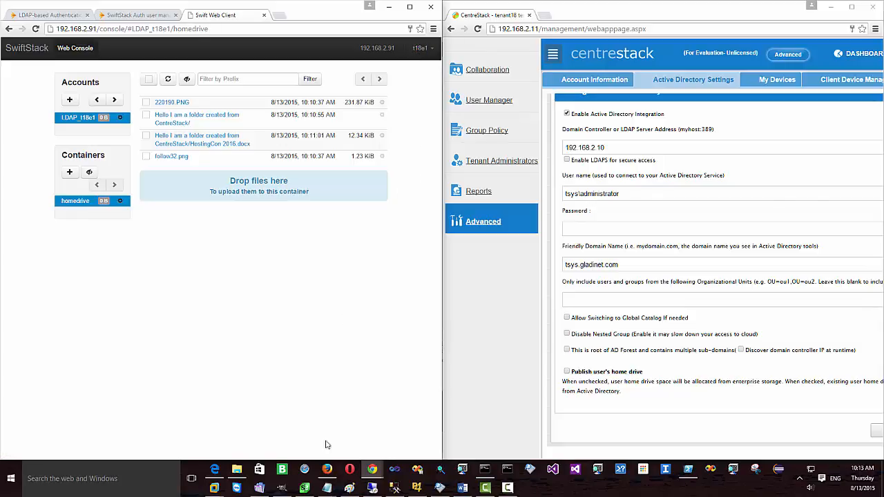
Step: Sign in to CentreStack in Firefox as the new AD user, apply the Red theme, and move the window right
{"action": "left_click", "coordinate": [326, 469]}
{"action": "left_click", "coordinate": [497, 242]}
{"action": "type", "text": "t18e1"}
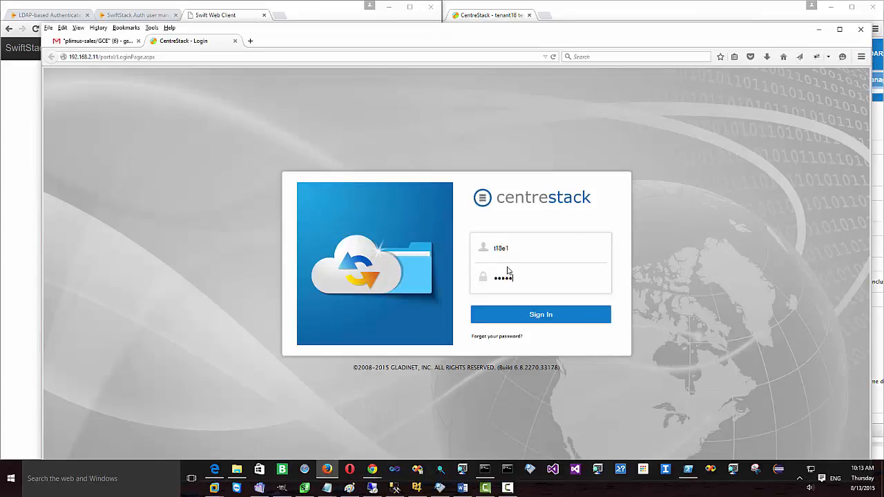
{"action": "type", "text": "••"}
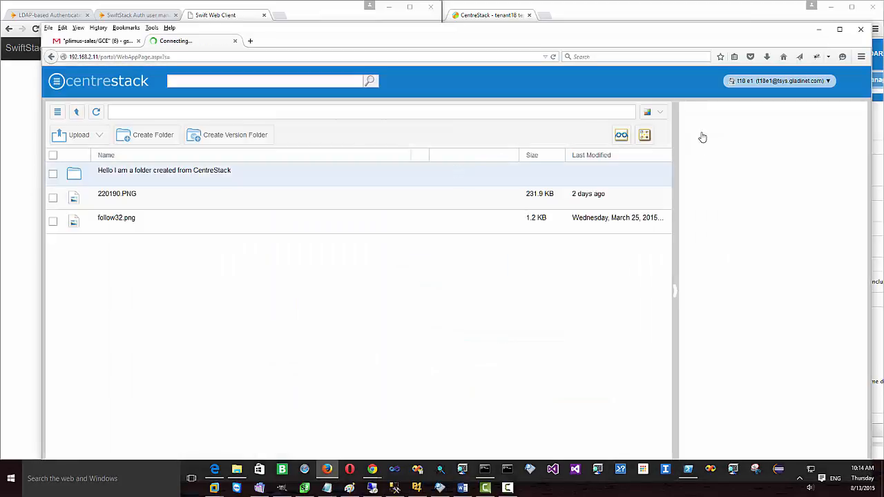
{"action": "left_click", "coordinate": [659, 114]}
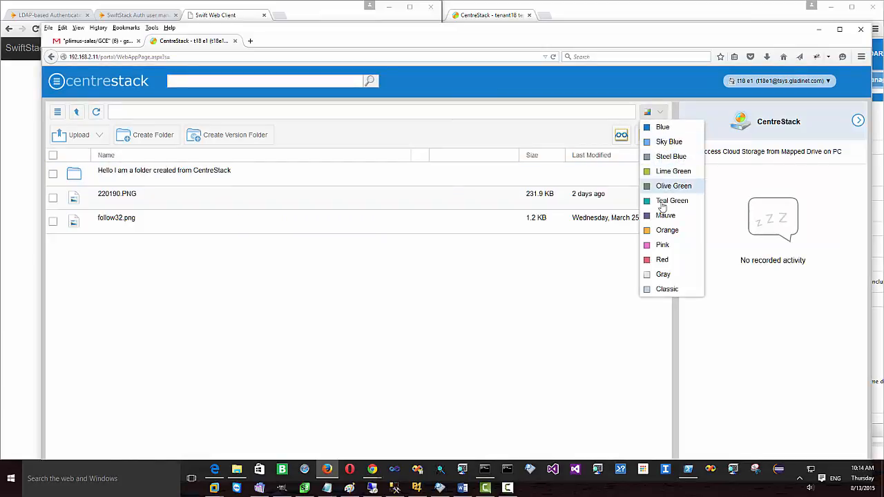
{"action": "left_click", "coordinate": [661, 259]}
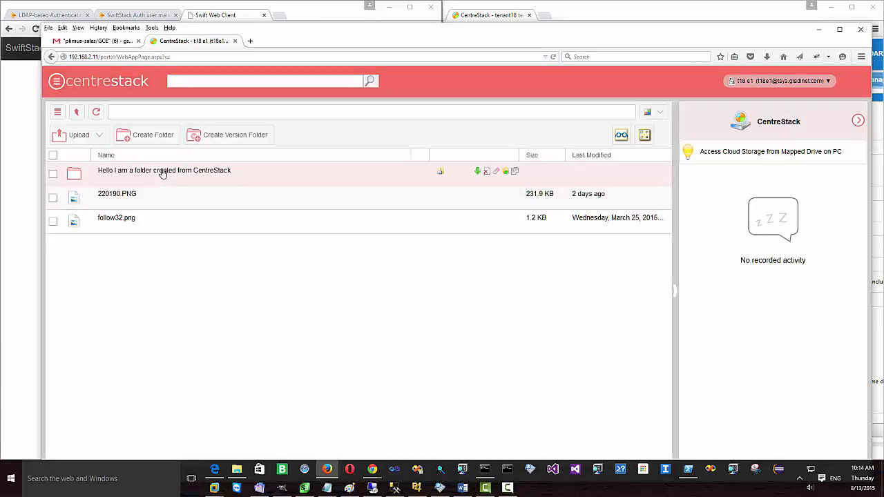
{"action": "left_click_drag", "start_coordinate": [297, 40], "coordinate": [882, 76]}
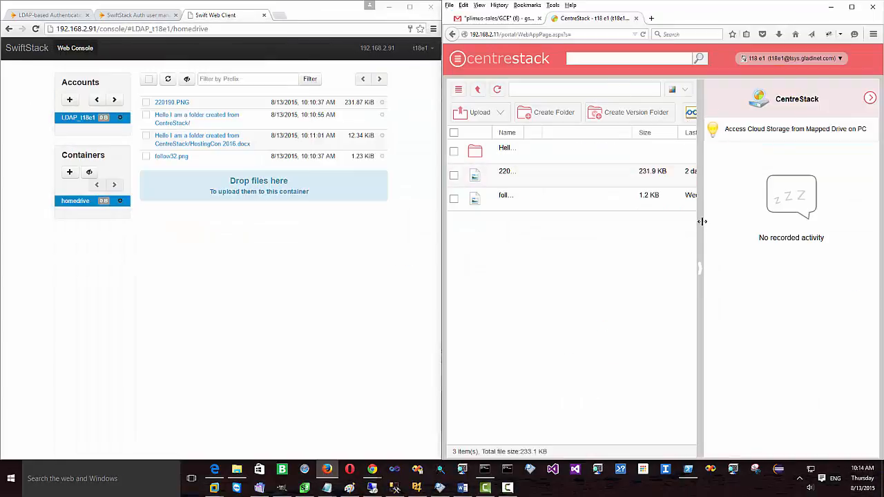
Step: Collapse the activity panel so the folder, 220190.PNG and follow32.png show full names beside SwiftStack
{"action": "left_click", "coordinate": [700, 274]}
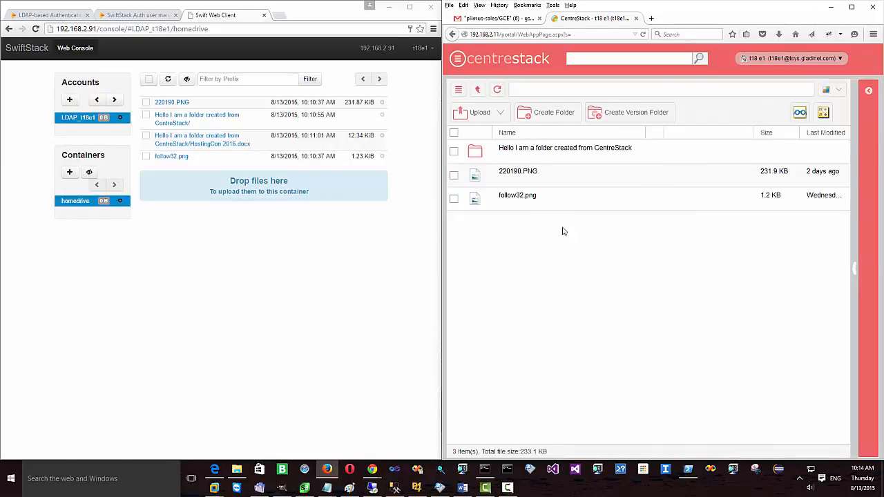
{"action": "left_click", "coordinate": [421, 47]}
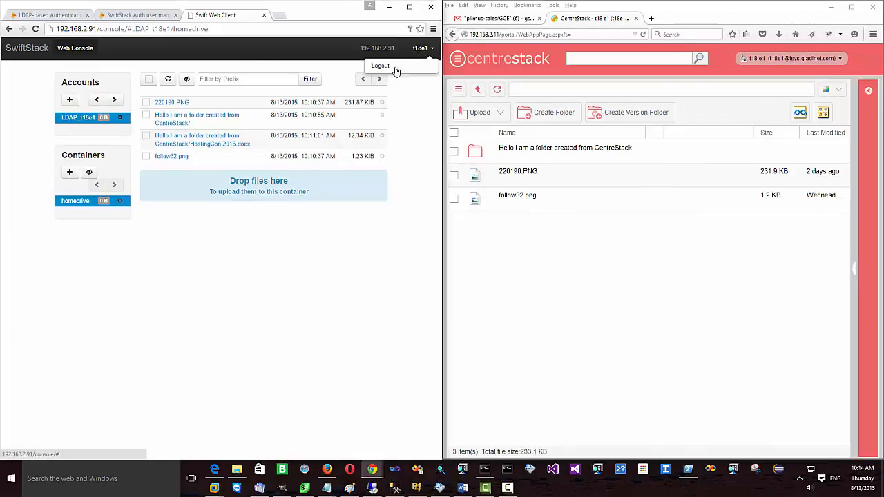
{"action": "left_click", "coordinate": [149, 264]}
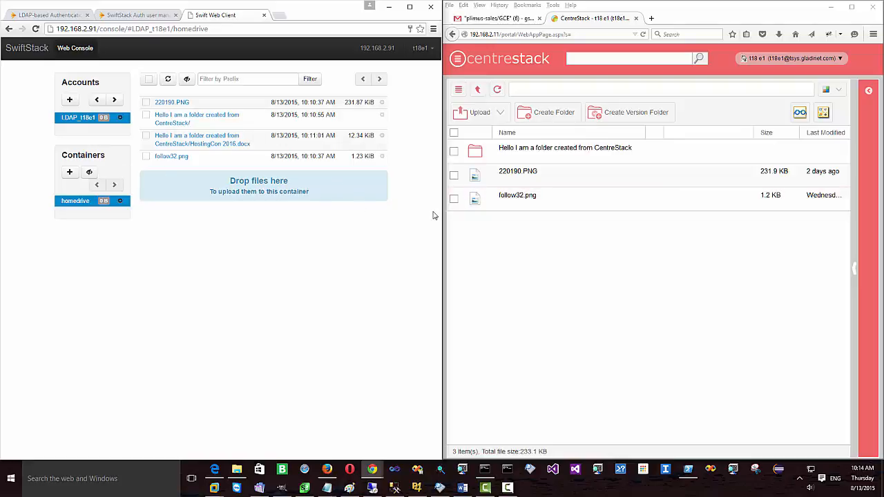
{"action": "left_click", "coordinate": [508, 487]}
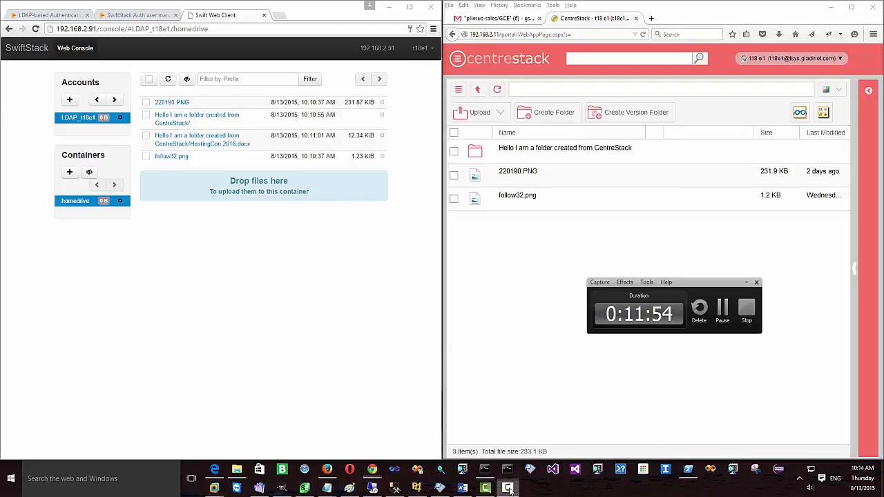
{"action": "left_click", "coordinate": [749, 311]}
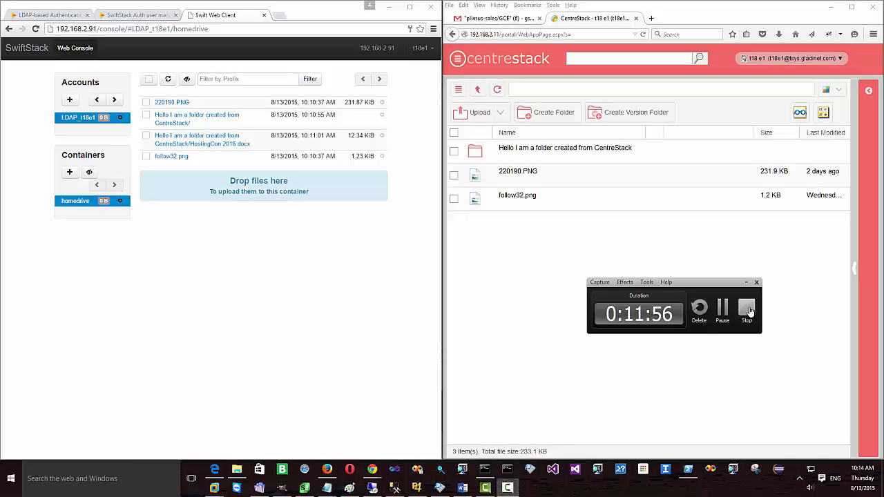